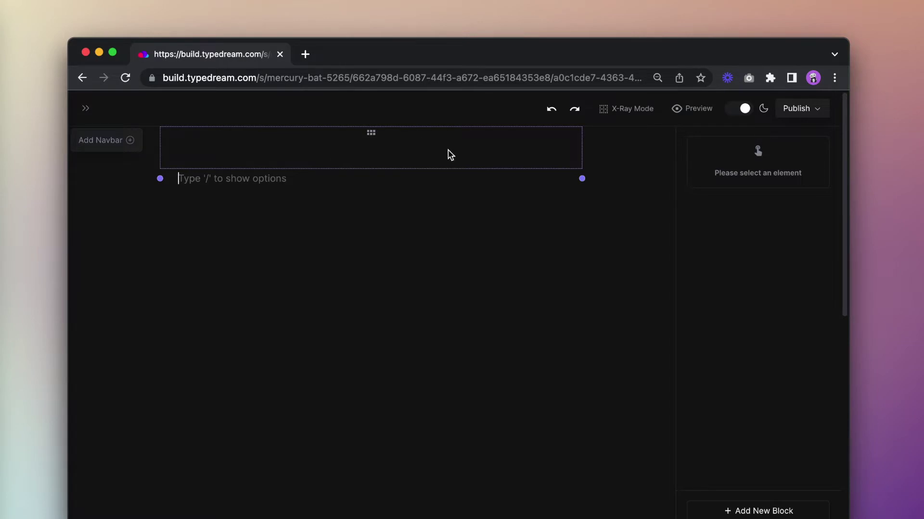
# Insert a full-width container block with /container in the empty line.
pyautogui.click(322, 182)
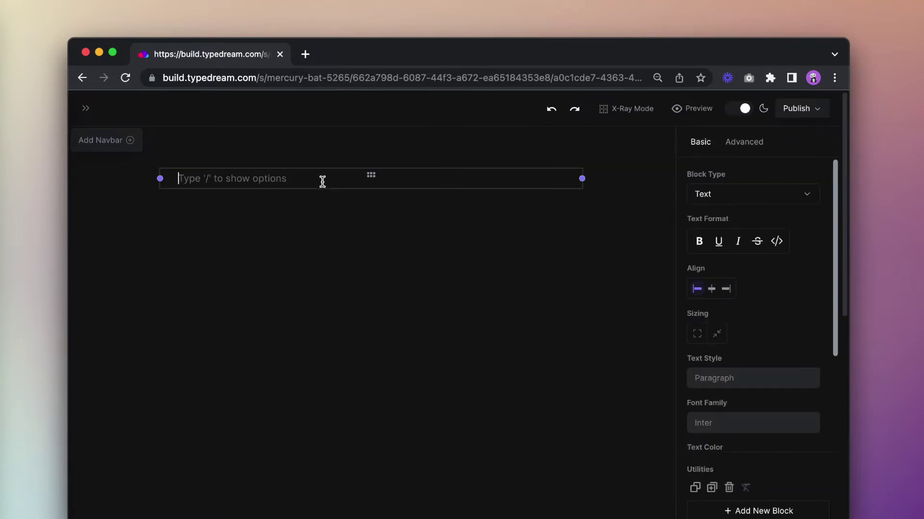
pyautogui.write('/container')
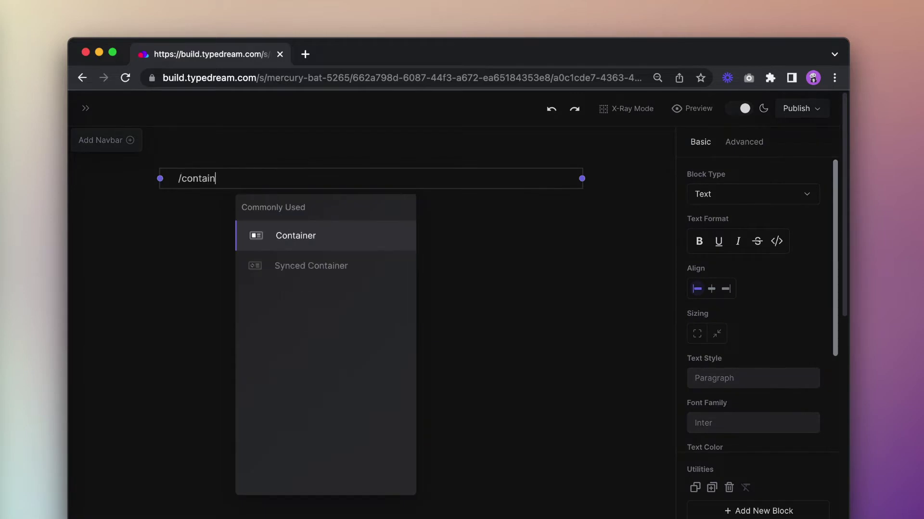
pyautogui.press('Return')
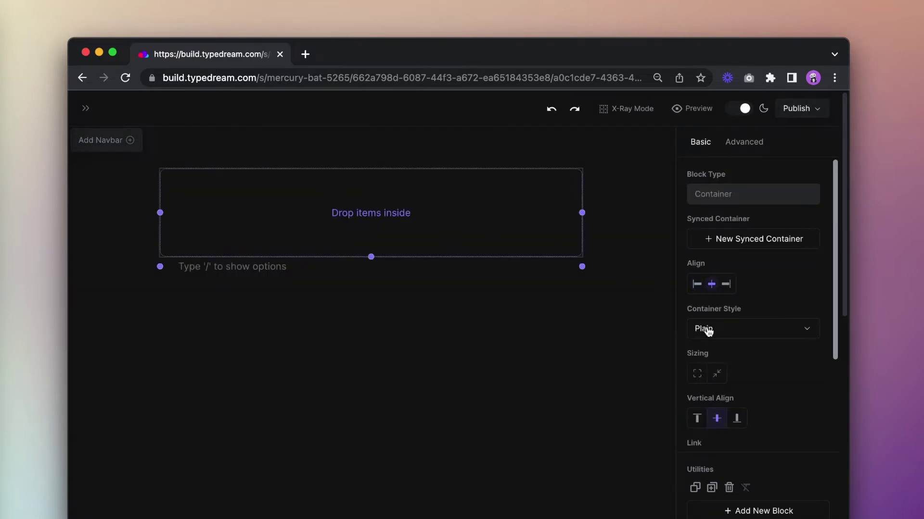
pyautogui.click(698, 374)
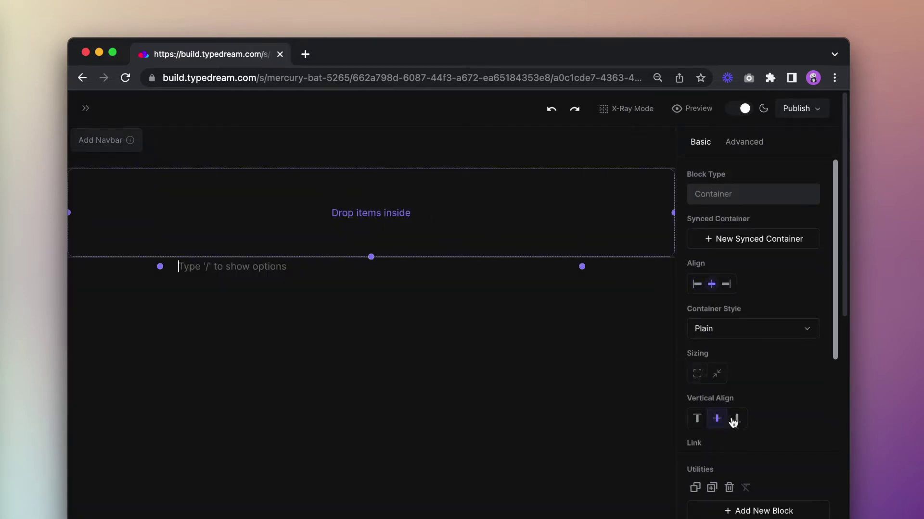
# Give the container a custom #18181a background colour.
pyautogui.scroll(-3, 736, 420)
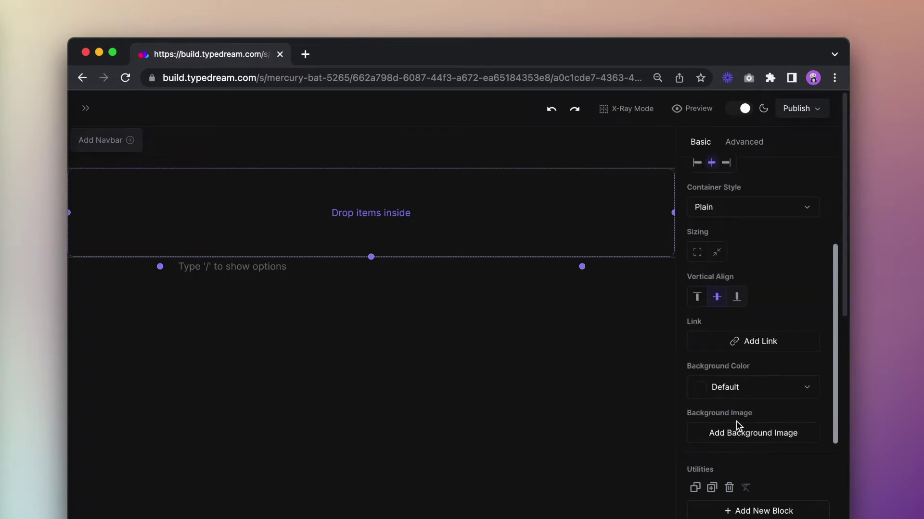
pyautogui.click(748, 380)
pyautogui.scroll(-5, 762, 387)
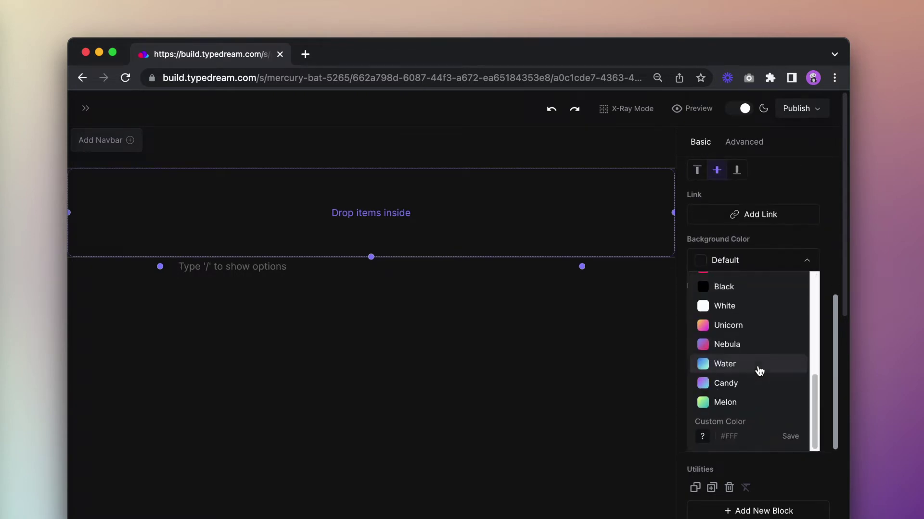
pyautogui.click(747, 437)
pyautogui.write('#18')
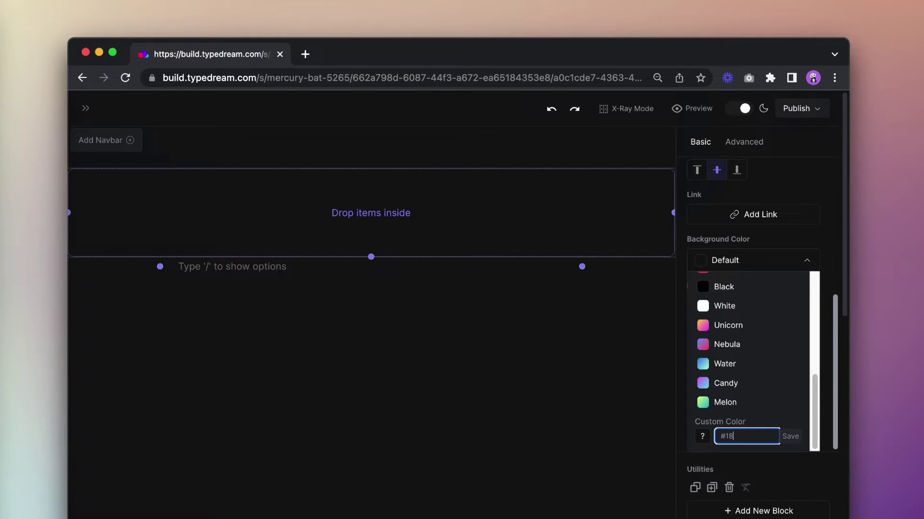
pyautogui.write('181a')
pyautogui.click(786, 441)
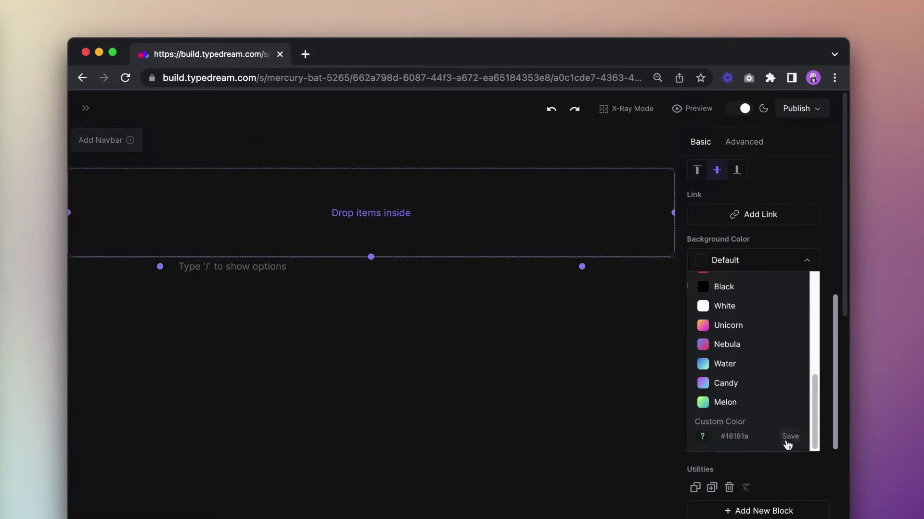
pyautogui.click(373, 132)
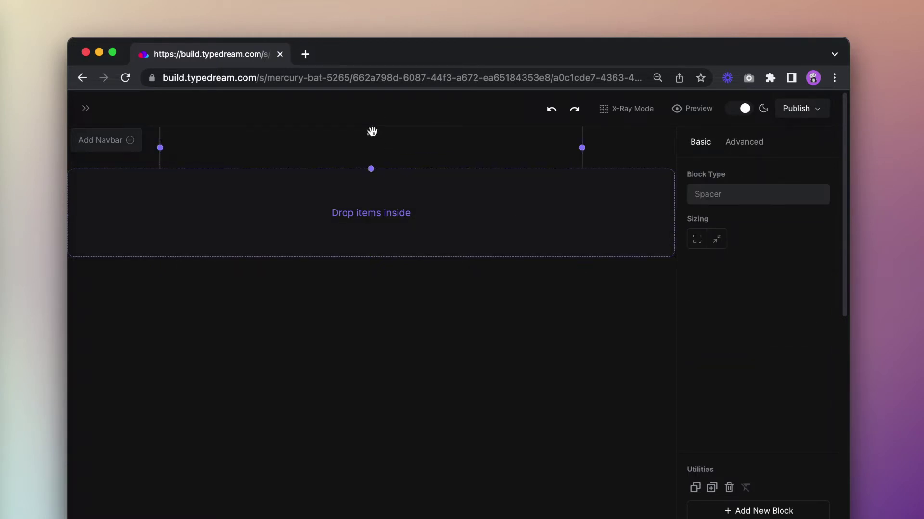
# Drag the container's bottom edge down to make it much taller.
pyautogui.click(385, 187)
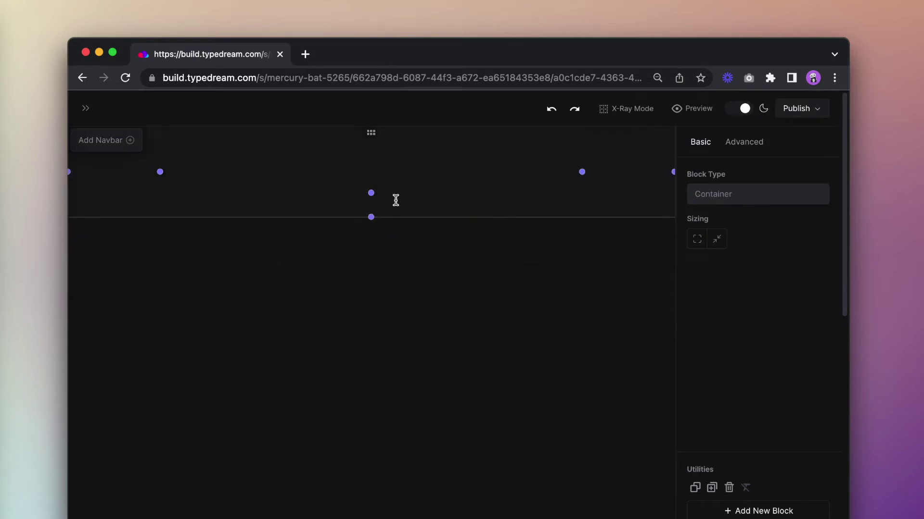
pyautogui.moveTo(370, 217); pyautogui.dragTo(383, 483)
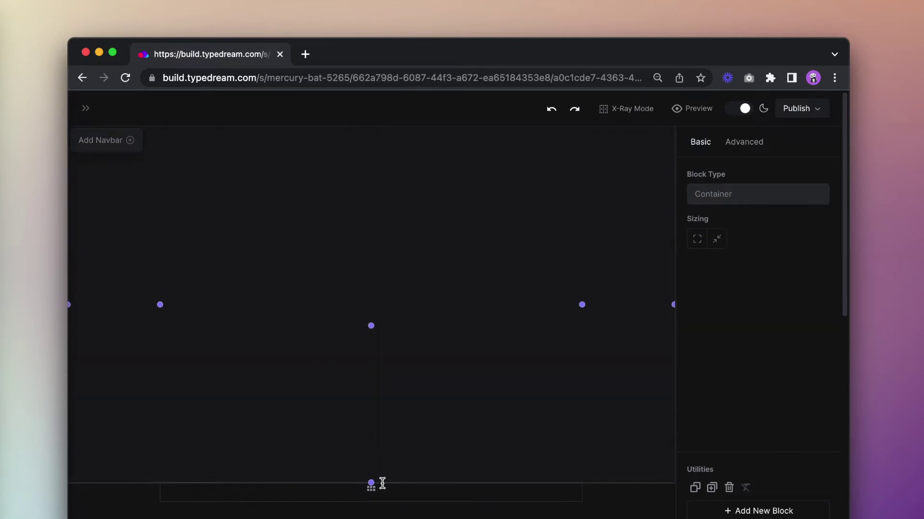
pyautogui.click(382, 484)
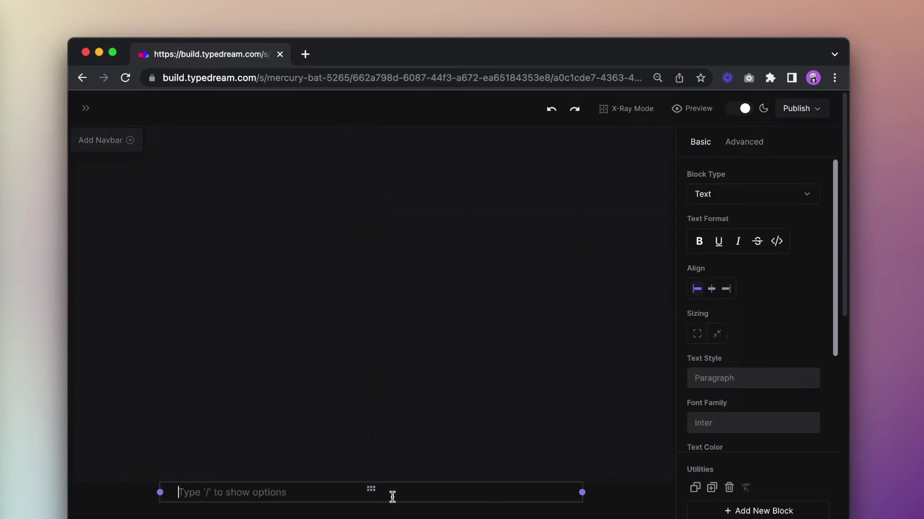
# Add a centred Heading 2 'not so ordinary tee' in the container, with 'not so' struck through.
pyautogui.write('/')
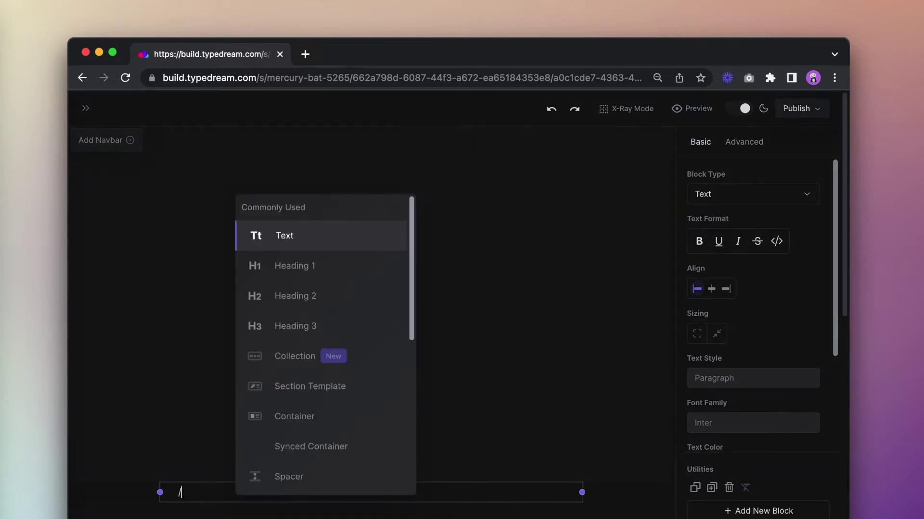
pyautogui.write('h2')
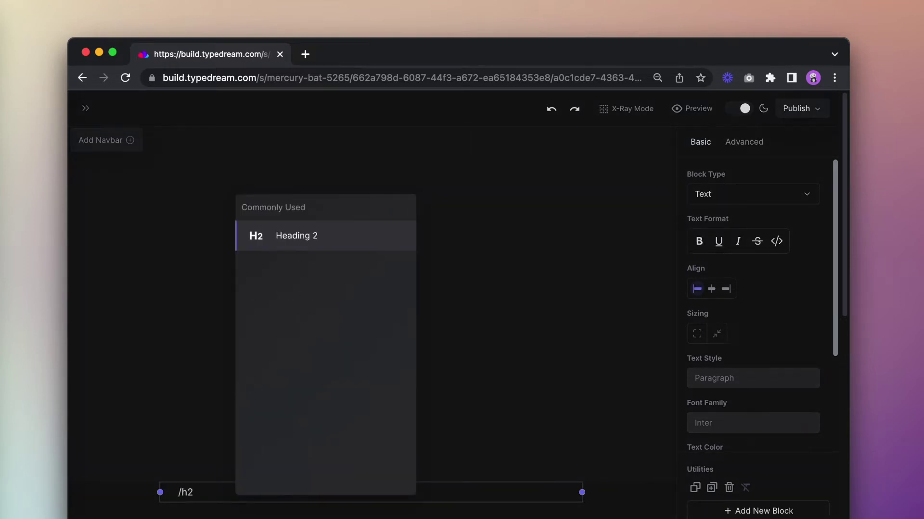
pyautogui.press('Return')
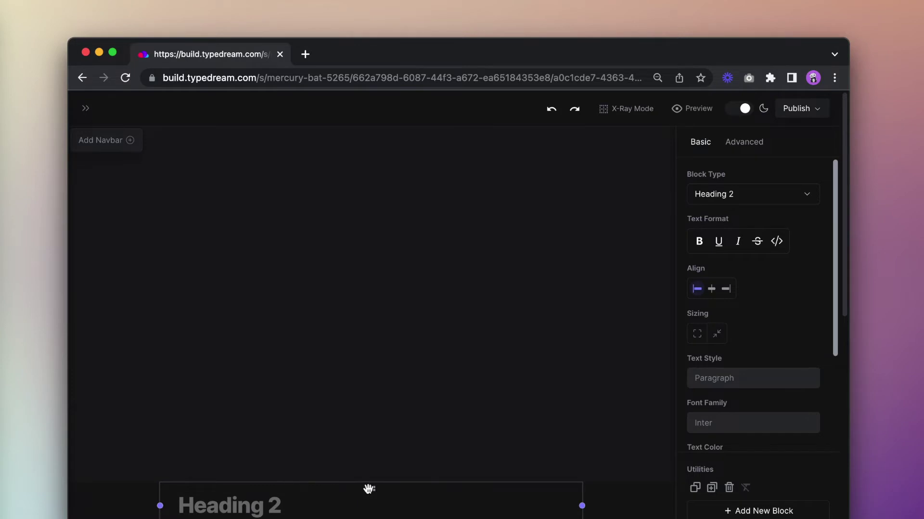
pyautogui.moveTo(368, 488); pyautogui.dragTo(420, 345)
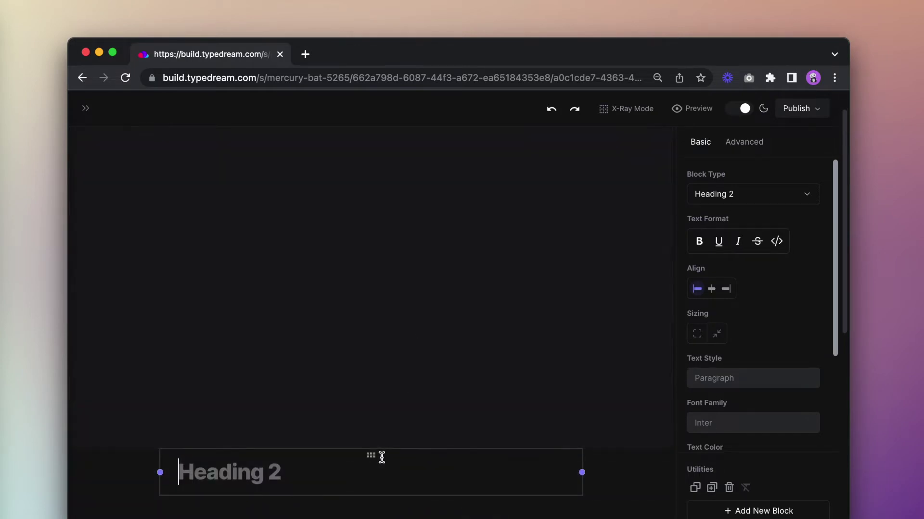
pyautogui.moveTo(369, 454); pyautogui.dragTo(400, 256)
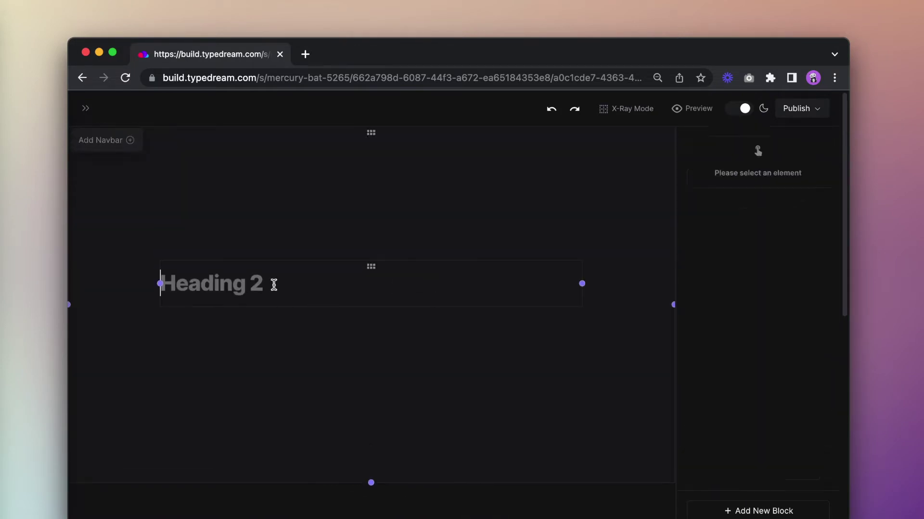
pyautogui.click(274, 285)
pyautogui.write('not so ordinary tee')
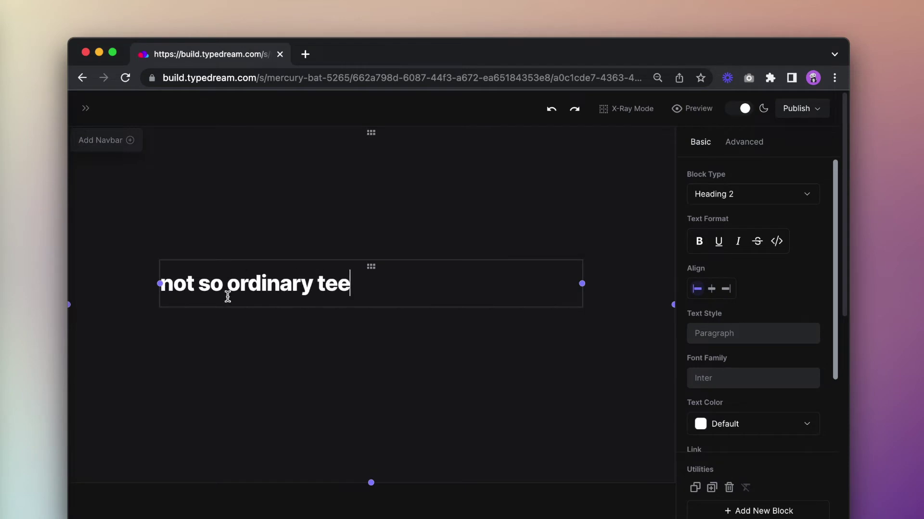
pyautogui.moveTo(227, 296); pyautogui.dragTo(160, 286)
pyautogui.click(712, 289)
pyautogui.click(758, 241)
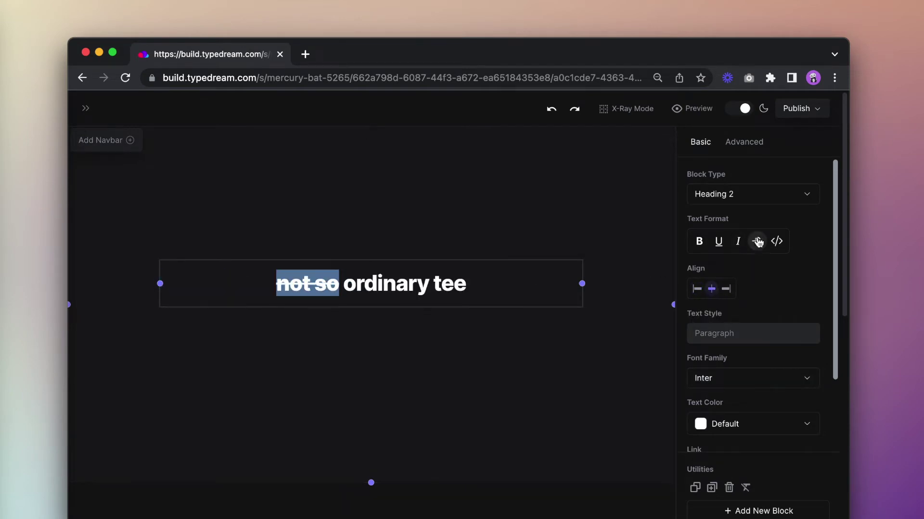
# Add the centred caption 'made from 100% recycled cotton.' below the heading.
pyautogui.click(507, 293)
pyautogui.press('Return')
pyautogui.write('made from')
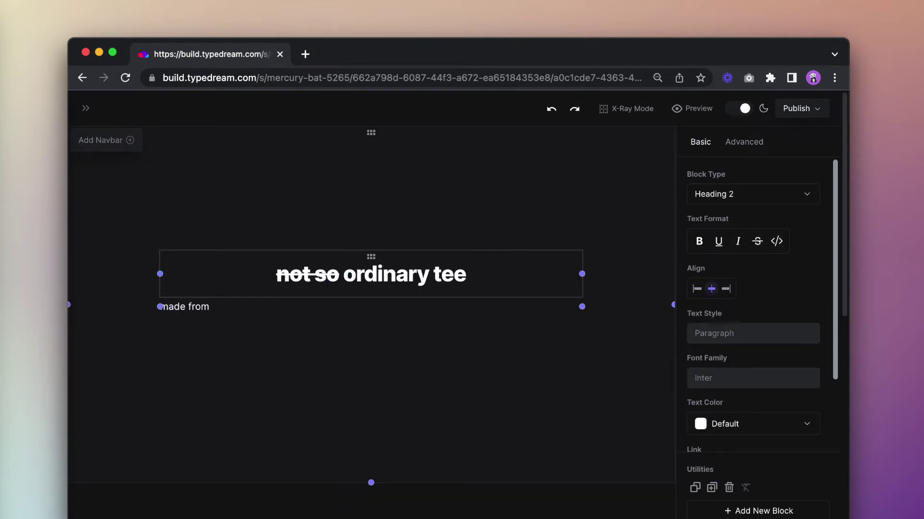
pyautogui.write(' 100% recycled cotton.')
pyautogui.press('super+a')
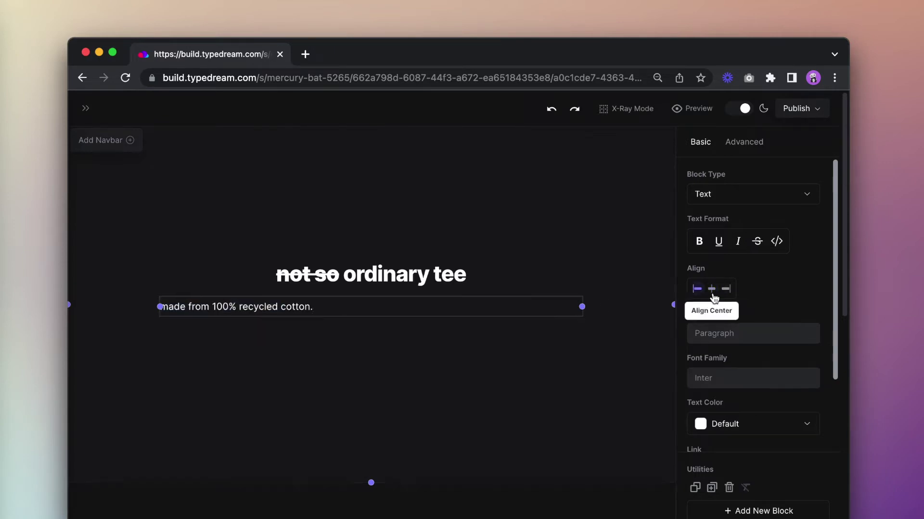
pyautogui.click(711, 288)
pyautogui.press('super+a')
pyautogui.click(757, 398)
# Make the caption gray and add two empty blocks below it.
pyautogui.click(722, 437)
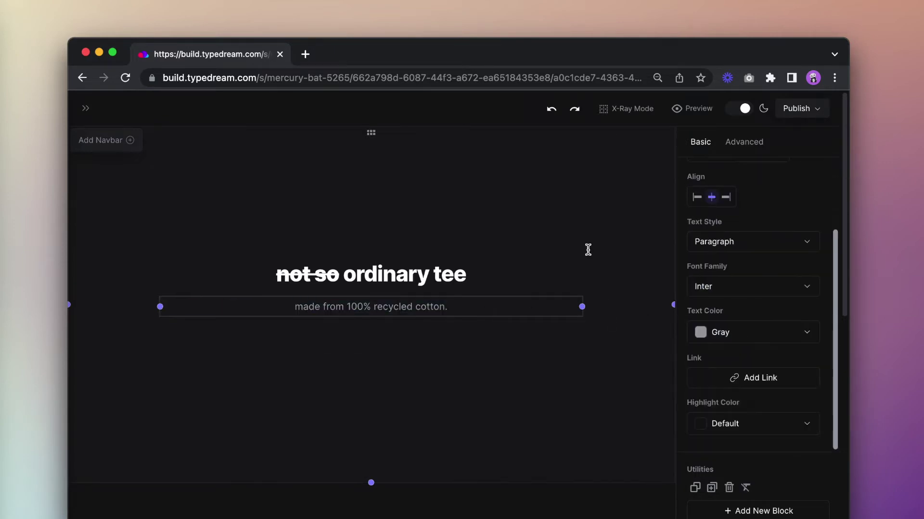
pyautogui.click(509, 307)
pyautogui.press('Return')
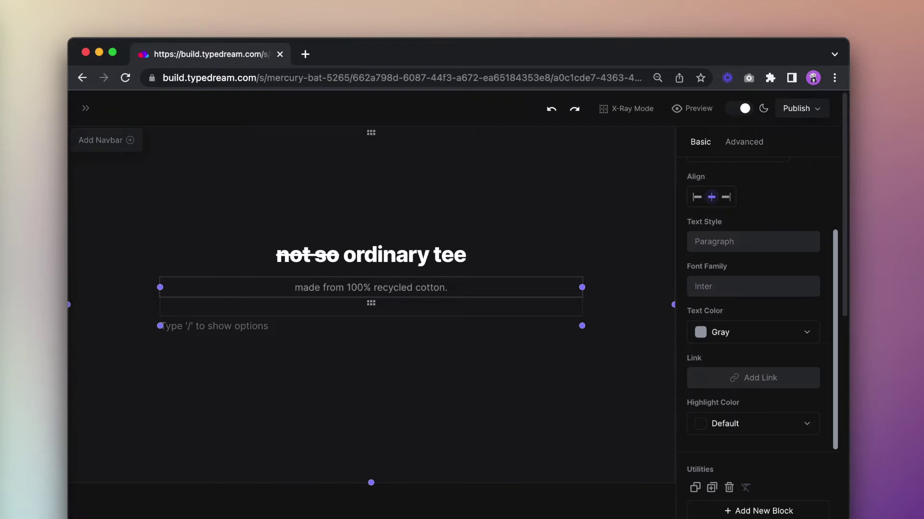
pyautogui.press('Return')
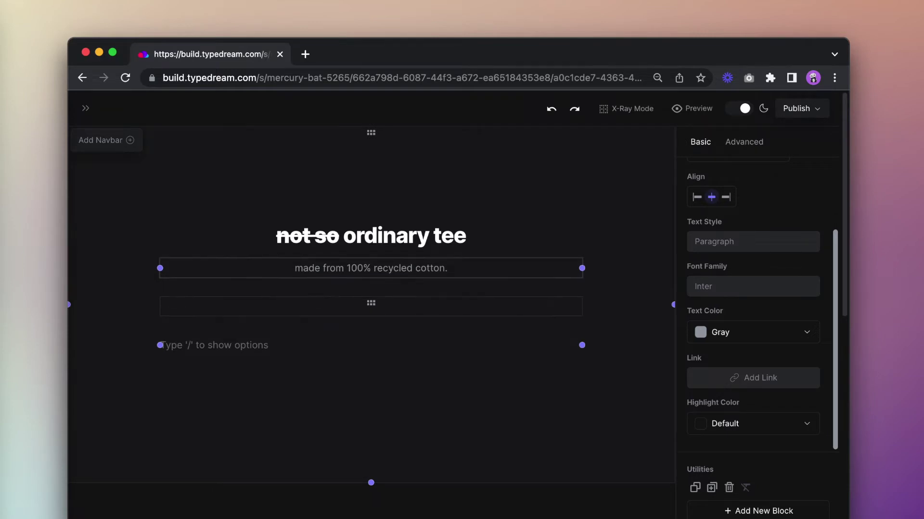
# Insert a 'buy' button and give it a white background.
pyautogui.write('/button')
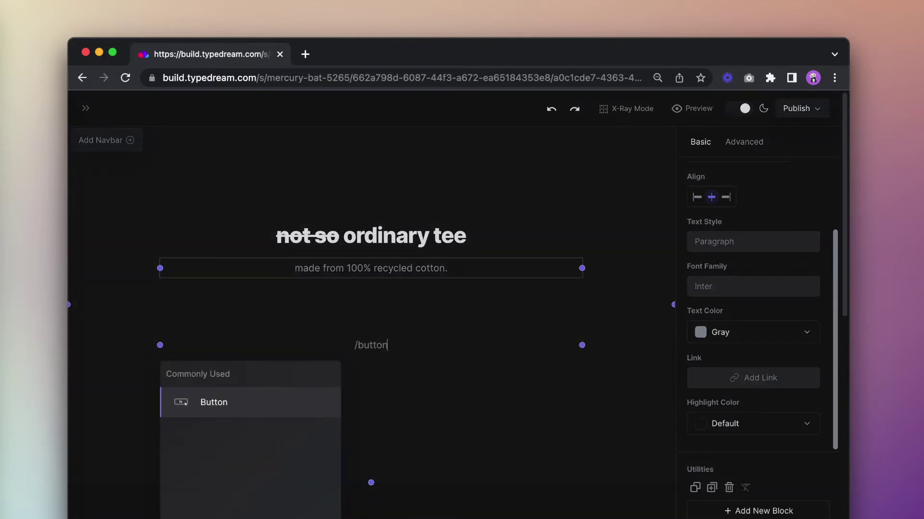
pyautogui.press('Return')
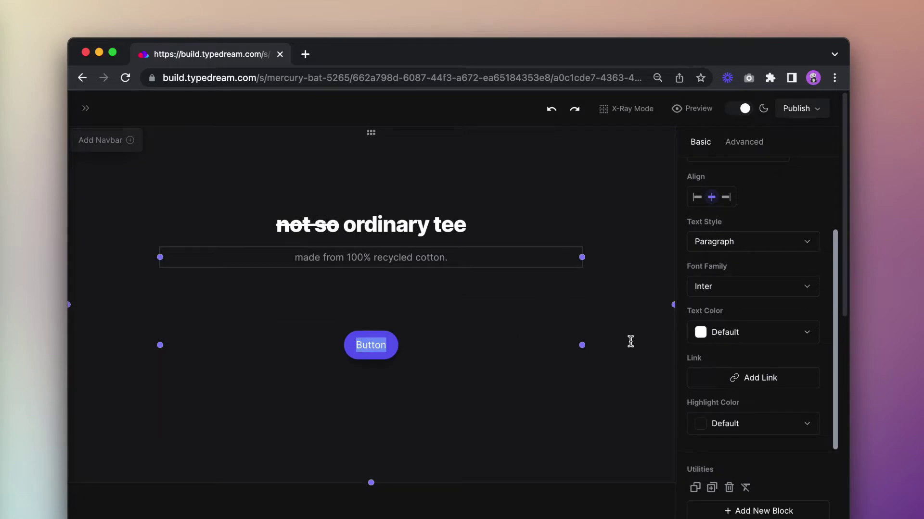
pyautogui.write('buy')
pyautogui.click(431, 345)
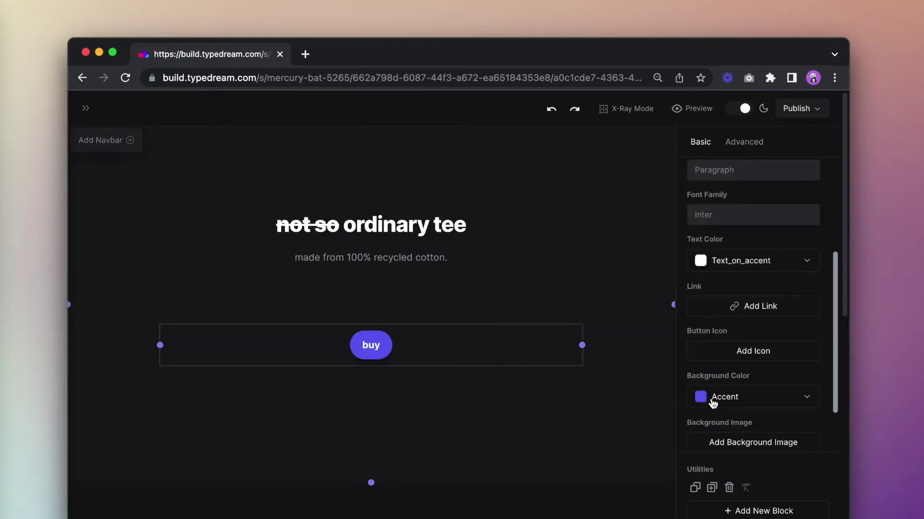
pyautogui.click(752, 394)
pyautogui.scroll(-5, 746, 359)
pyautogui.click(732, 290)
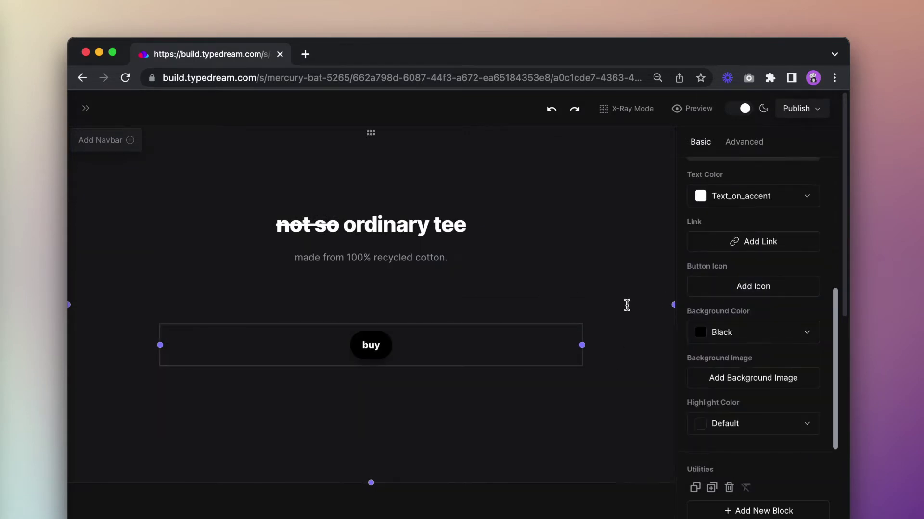
pyautogui.click(758, 332)
pyautogui.click(750, 378)
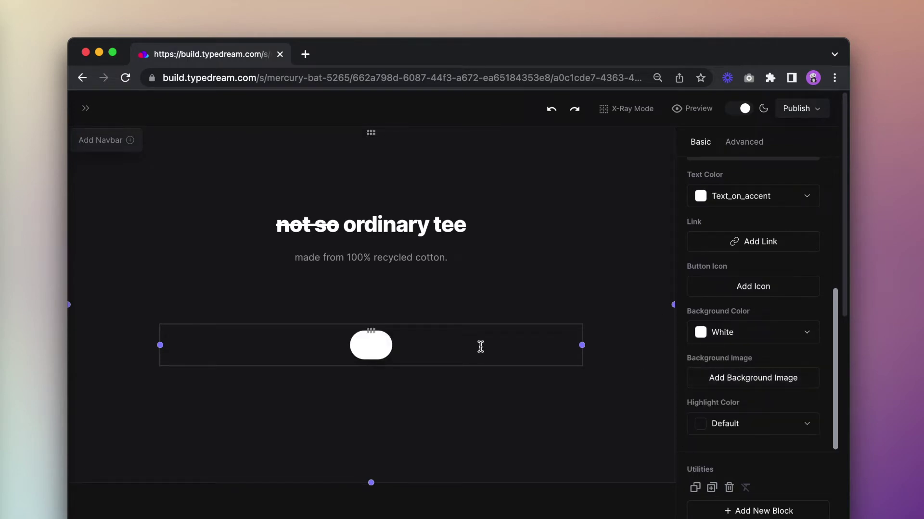
# Make the buy button's label text black.
pyautogui.doubleClick(370, 346)
pyautogui.click(739, 199)
pyautogui.scroll(-3, 755, 325)
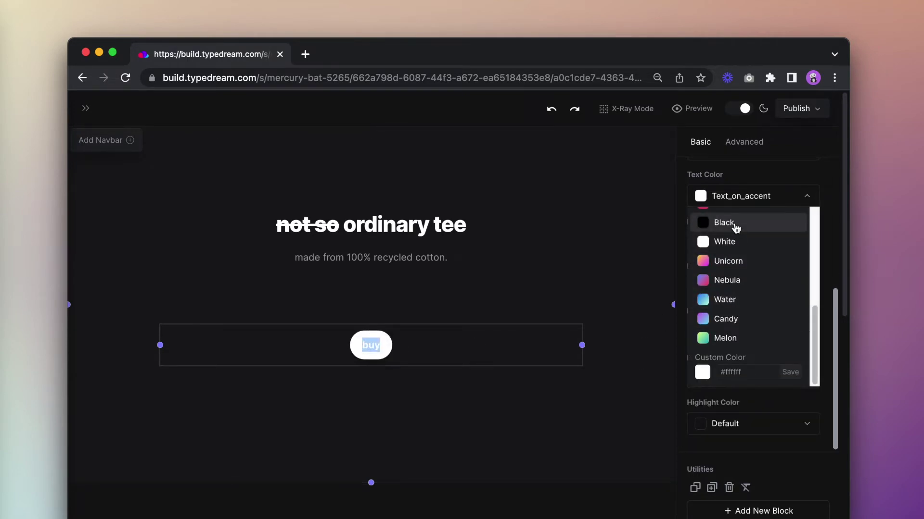
pyautogui.click(736, 220)
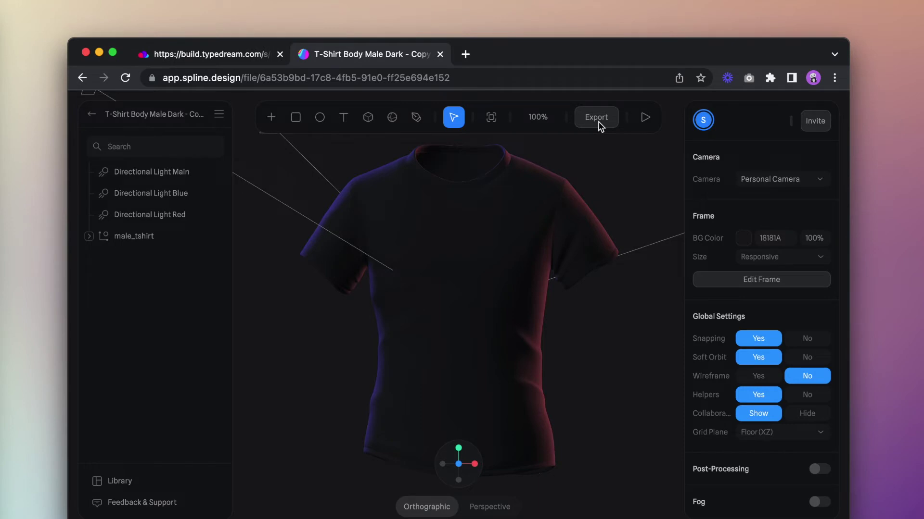
# Copy the Spline T-shirt scene's iframe embed code from the Export panel.
pyautogui.click(596, 117)
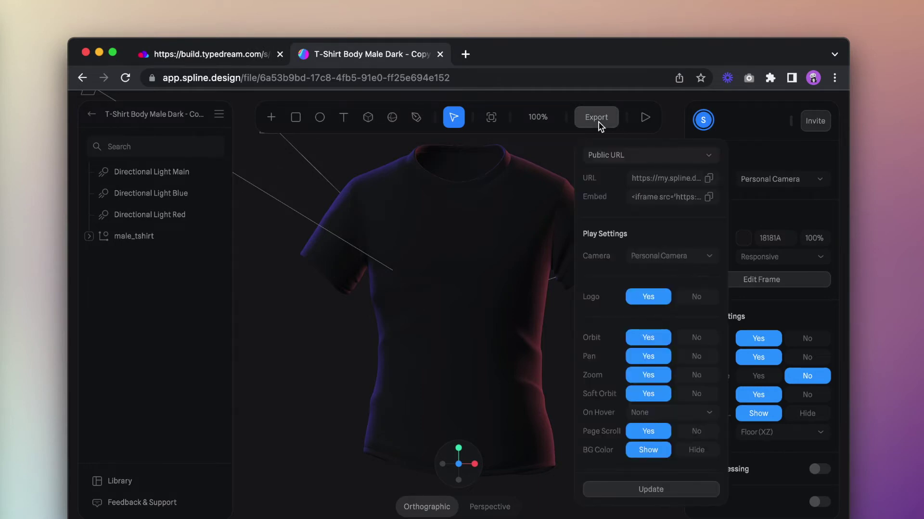
pyautogui.click(709, 198)
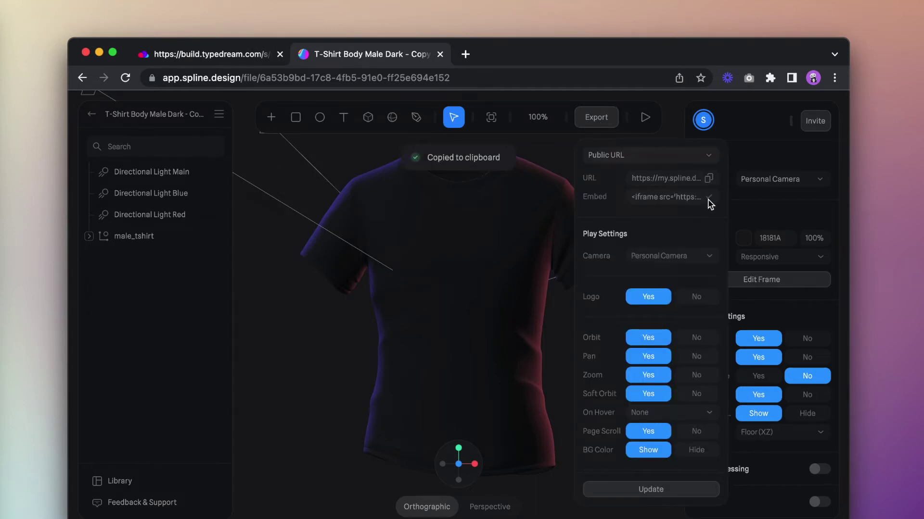
# Turn the empty block above the buy button into an Embed block.
pyautogui.click(207, 57)
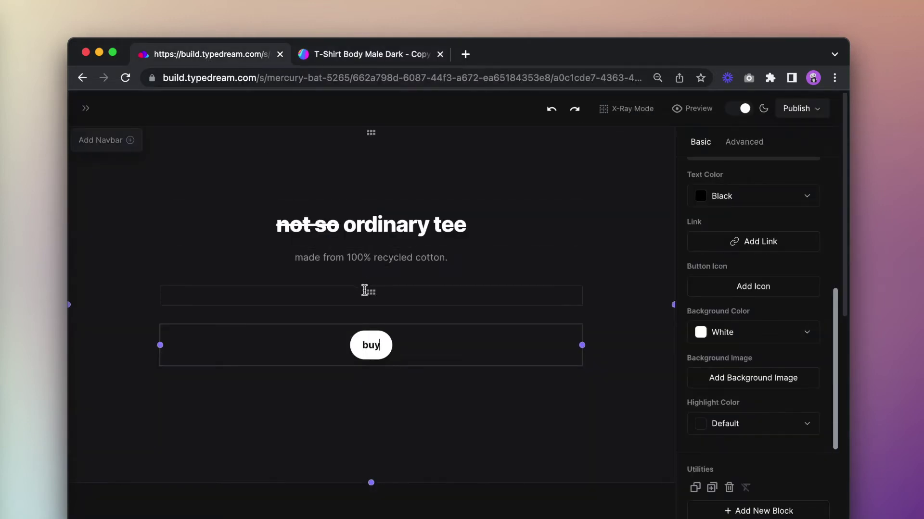
pyautogui.click(395, 299)
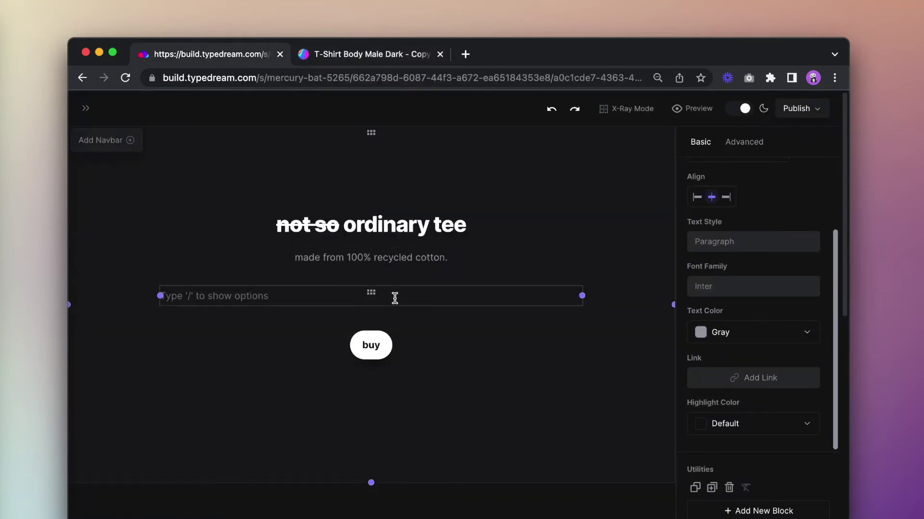
pyautogui.write('/embed')
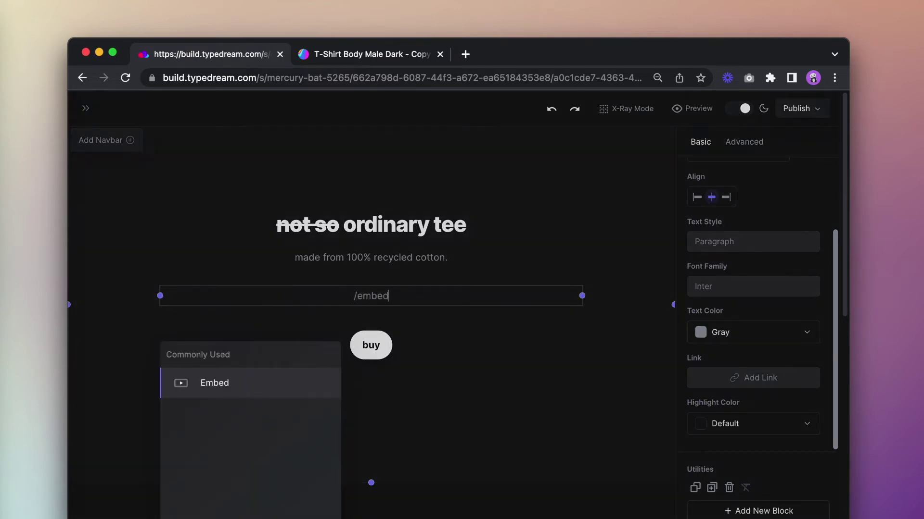
pyautogui.press('Return')
pyautogui.press('BackSpace')
pyautogui.press('Return')
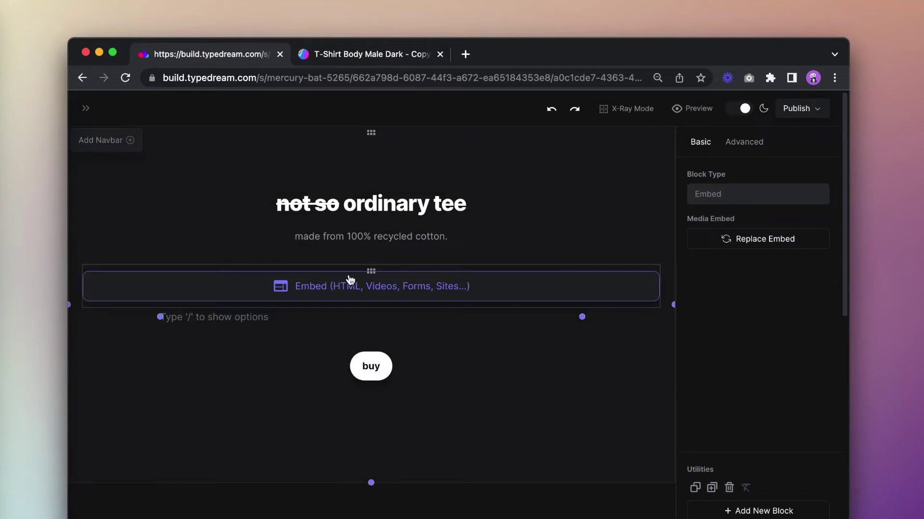
# Paste the Spline iframe code as embed code and insert the 3D tee.
pyautogui.click(364, 292)
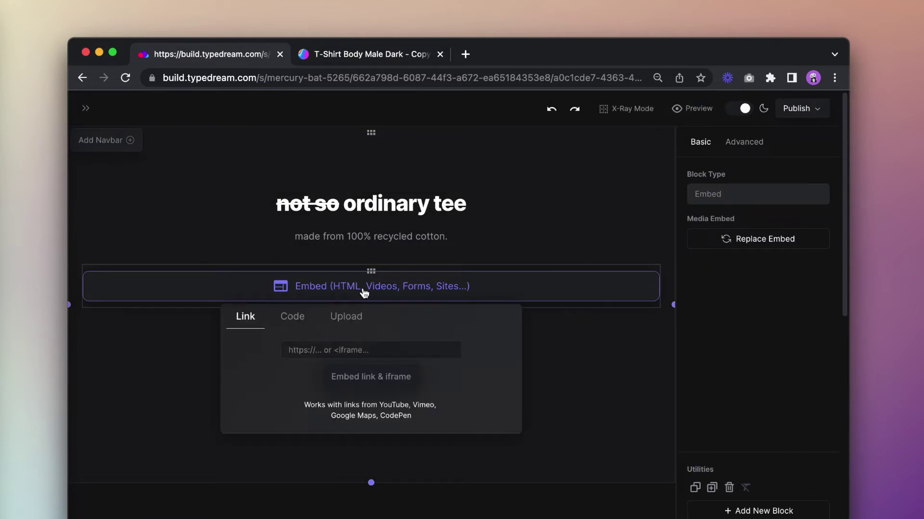
pyautogui.click(291, 324)
pyautogui.click(335, 366)
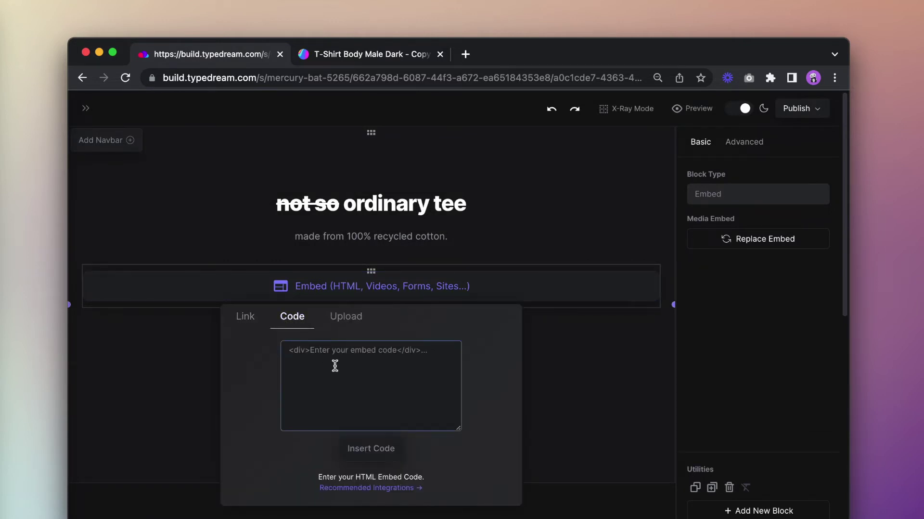
pyautogui.press('cmd+v')
pyautogui.click(373, 450)
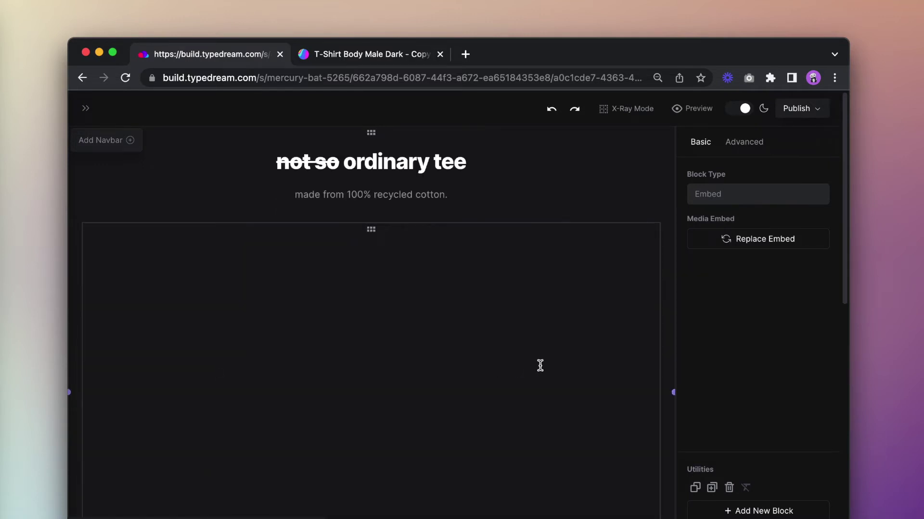
pyautogui.scroll(-3, 540, 366)
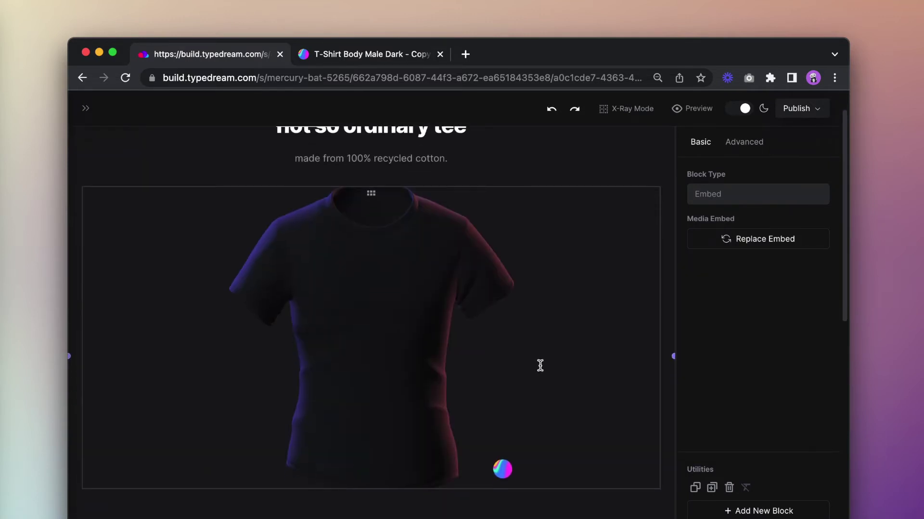
pyautogui.scroll(-1, 540, 366)
pyautogui.scroll(3, 540, 366)
pyautogui.scroll(-4, 540, 365)
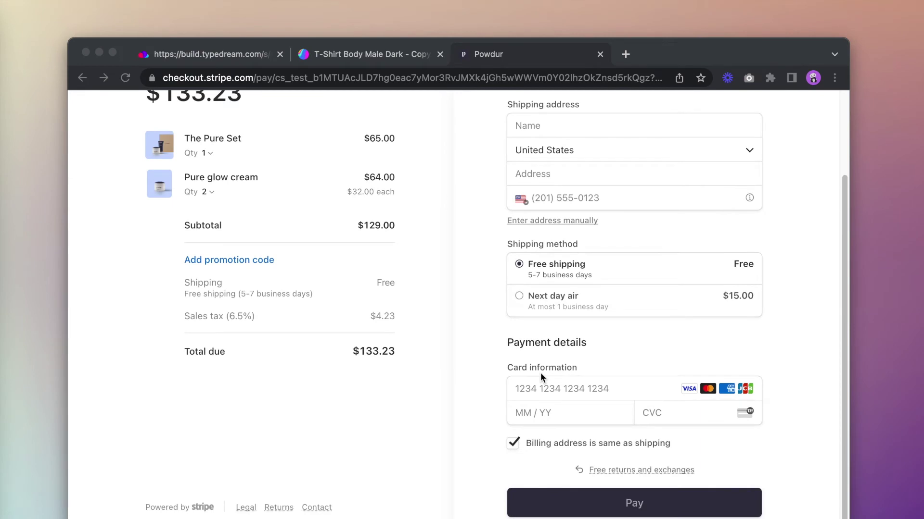
# Copy the Stripe test checkout URL and return to the Typedream editor.
pyautogui.scroll(4, 540, 372)
pyautogui.click(351, 79)
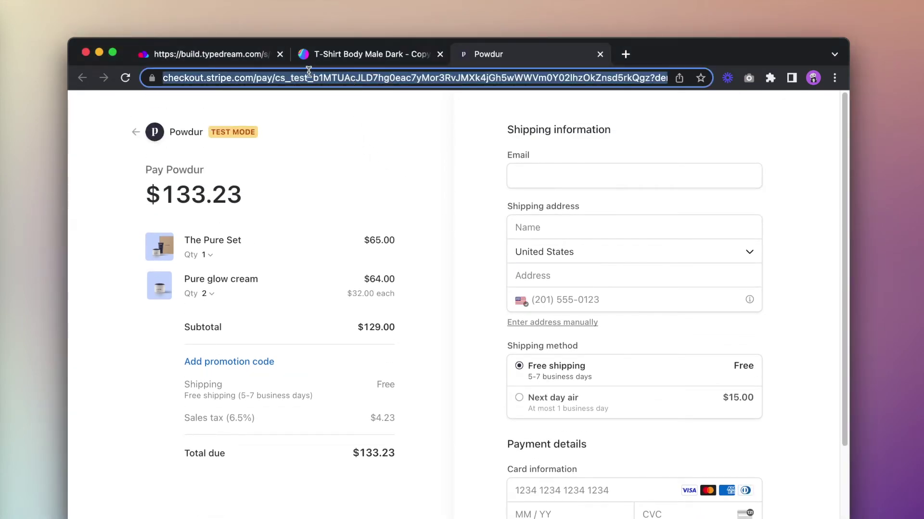
pyautogui.click(216, 52)
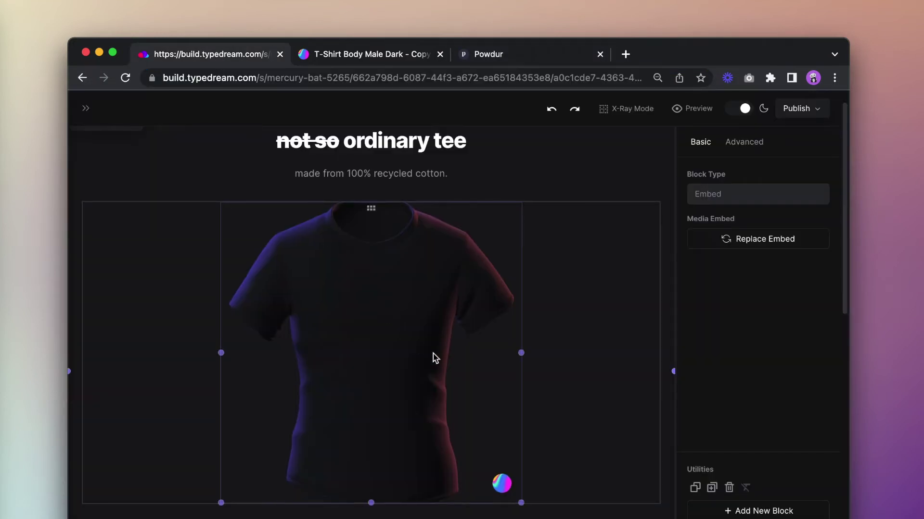
# Link the buy button to the Stripe checkout URL in a new tab, then preview the page.
pyautogui.scroll(-3, 433, 358)
pyautogui.click(387, 408)
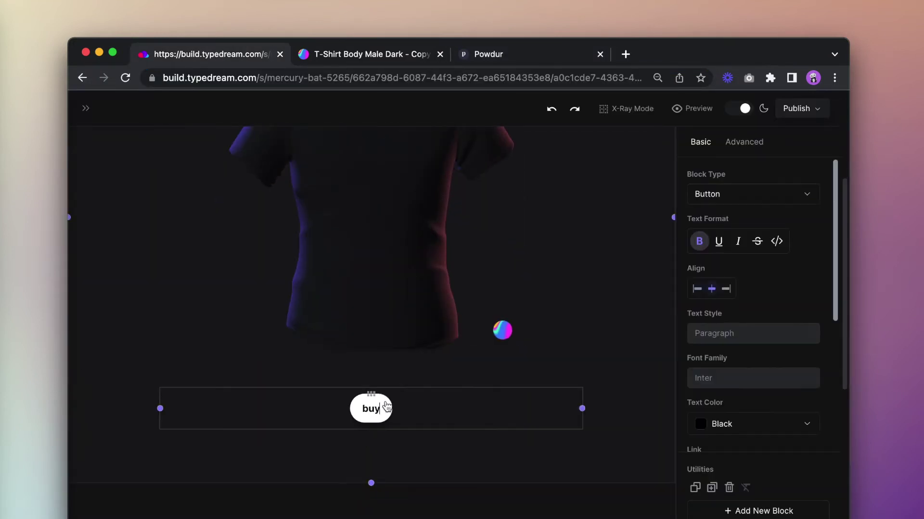
pyautogui.scroll(-3, 758, 418)
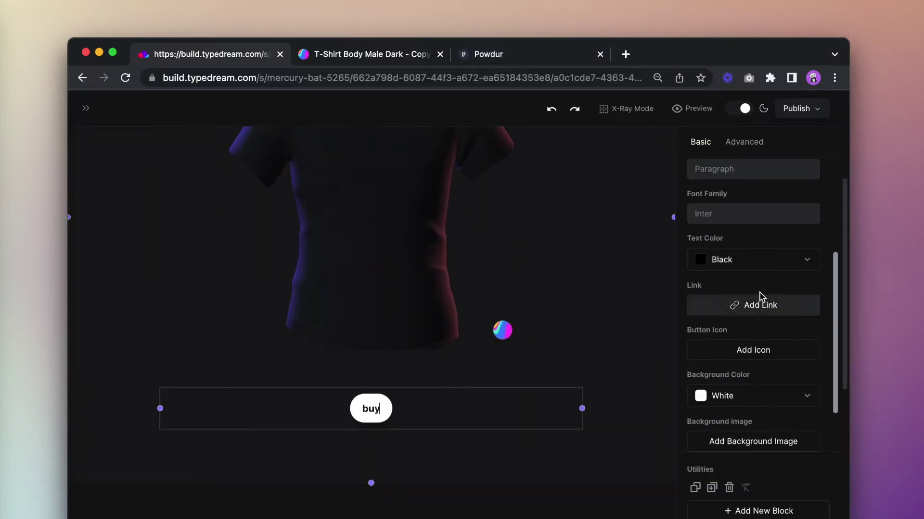
pyautogui.click(761, 304)
pyautogui.press('super+v')
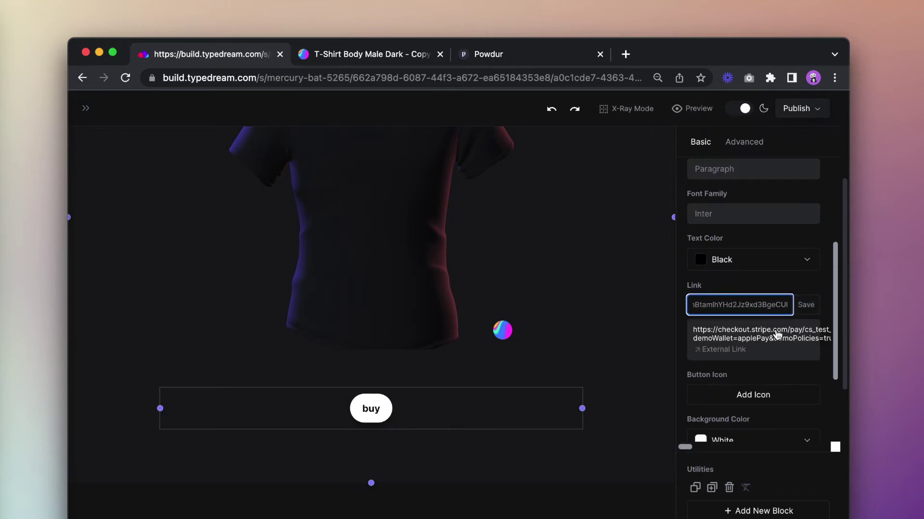
pyautogui.click(806, 305)
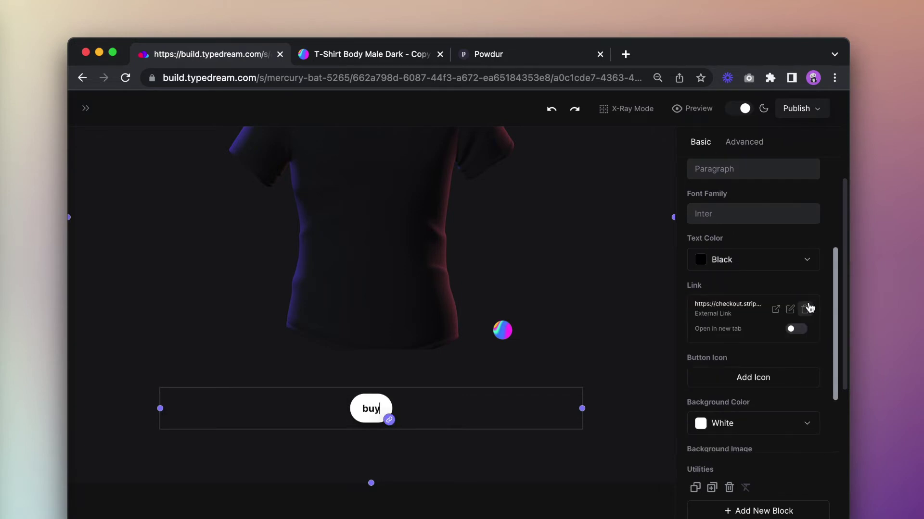
pyautogui.click(793, 331)
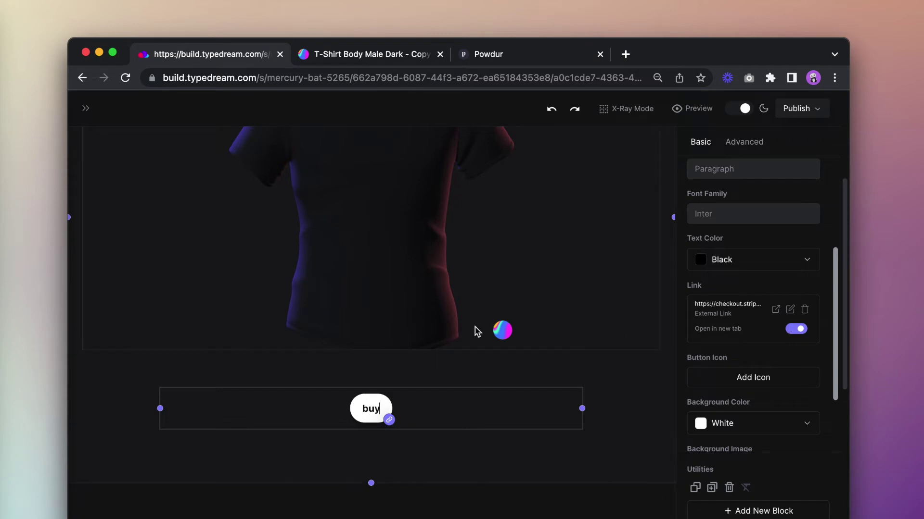
pyautogui.scroll(3, 479, 329)
pyautogui.scroll(2, 479, 331)
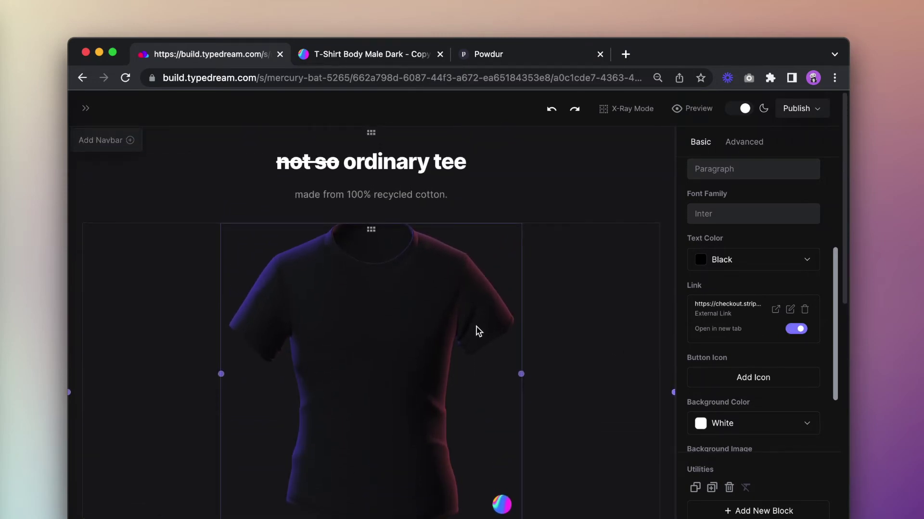
pyautogui.click(697, 108)
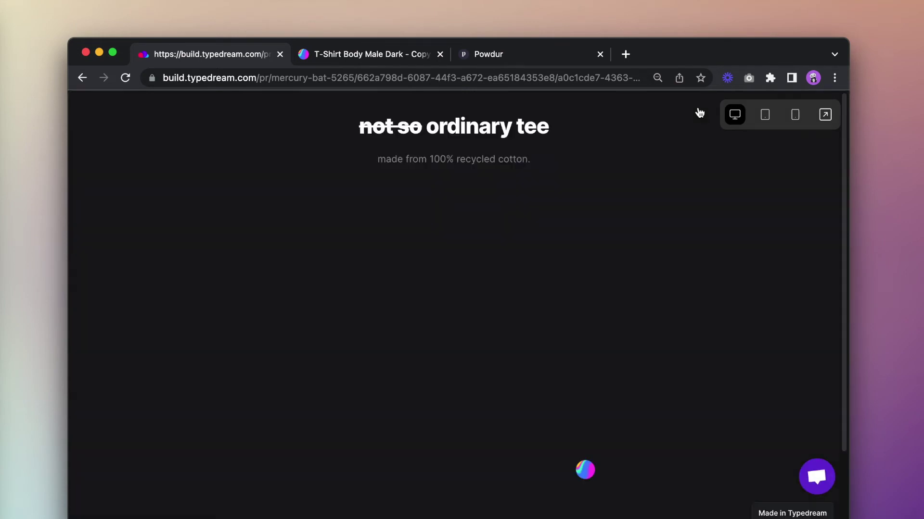
pyautogui.scroll(-3, 685, 226)
pyautogui.scroll(3, 684, 226)
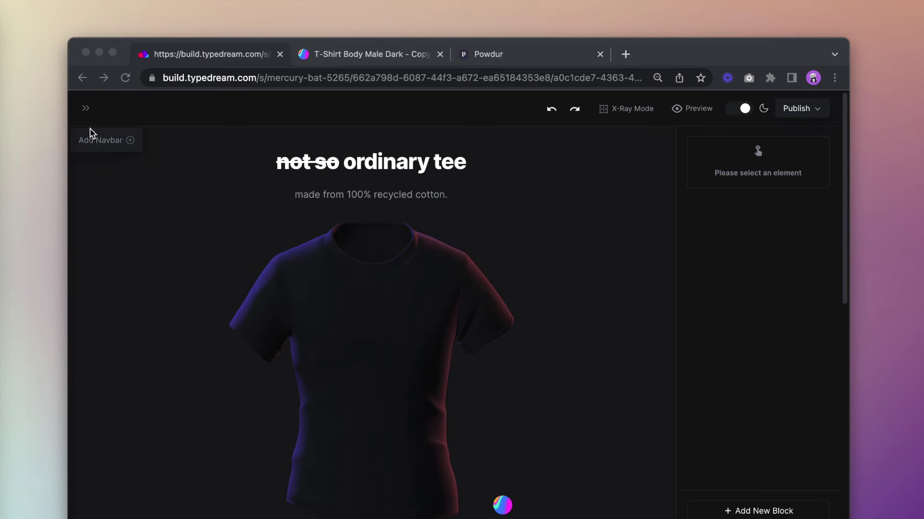
# Turn on Share to web and Allow duplicate in Shop Demo 1's page options.
pyautogui.click(87, 114)
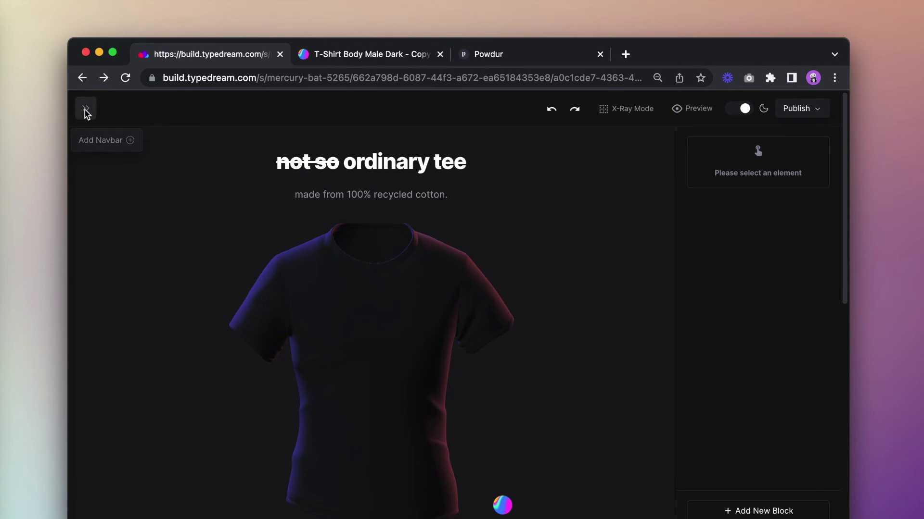
pyautogui.click(86, 114)
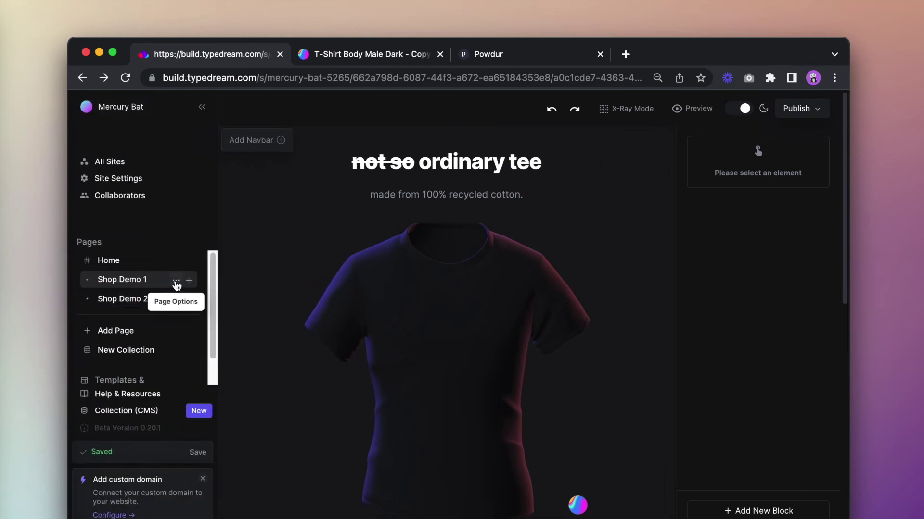
pyautogui.click(176, 282)
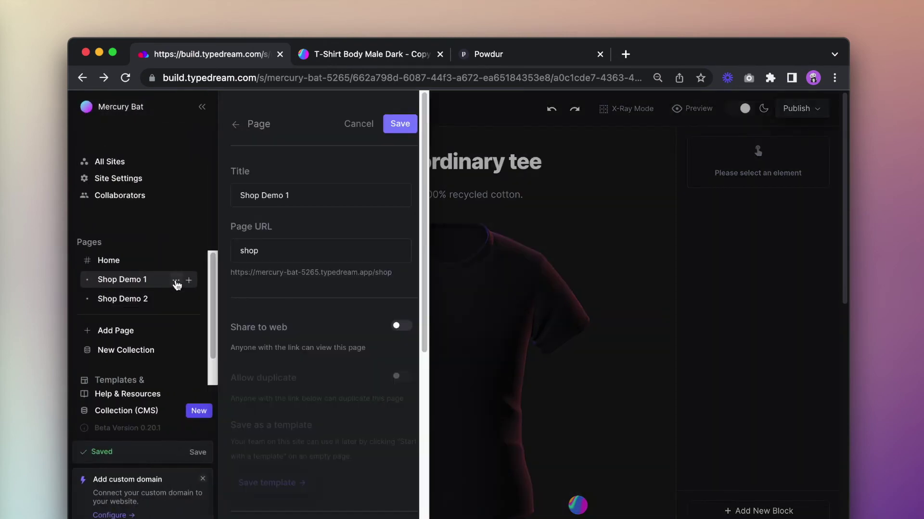
pyautogui.click(400, 329)
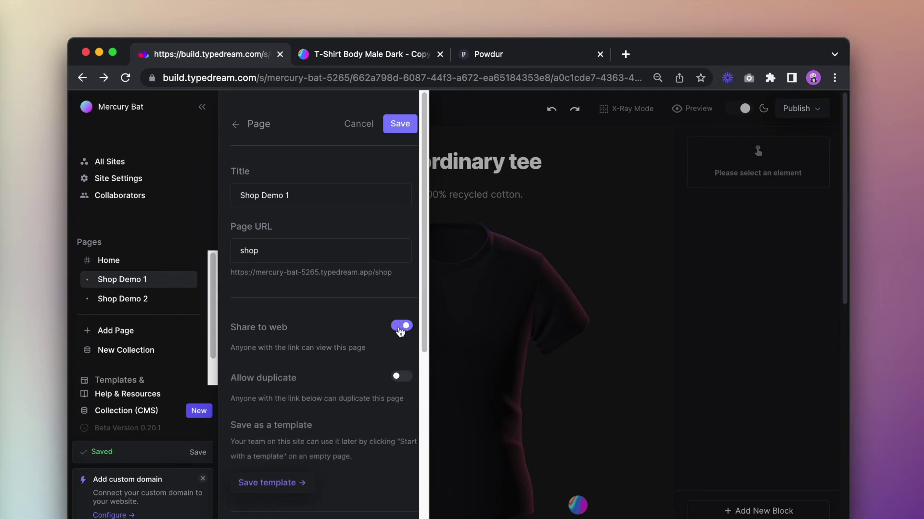
pyautogui.click(400, 376)
pyautogui.scroll(-1, 308, 433)
pyautogui.click(297, 455)
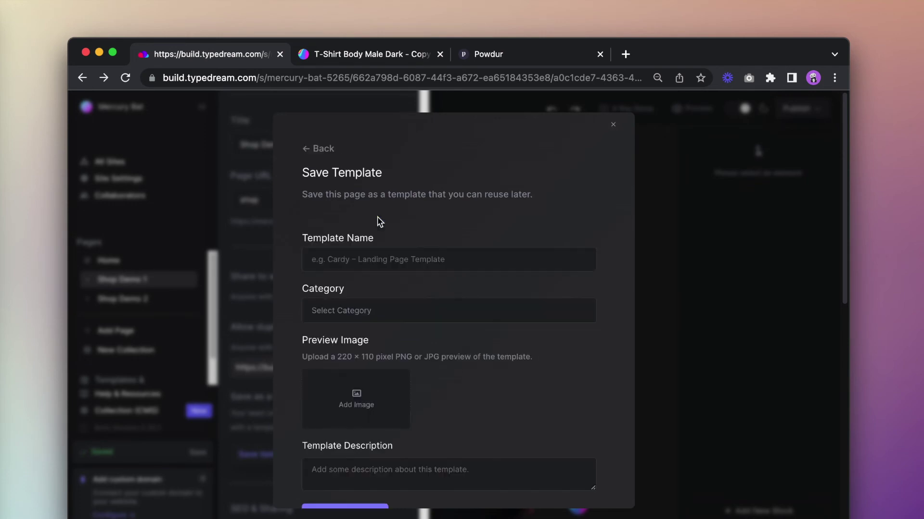
# Name the template 'Shop - 1', file it under Shop, and upload the shop-demo2 preview image.
pyautogui.click(394, 260)
pyautogui.write('Shop =')
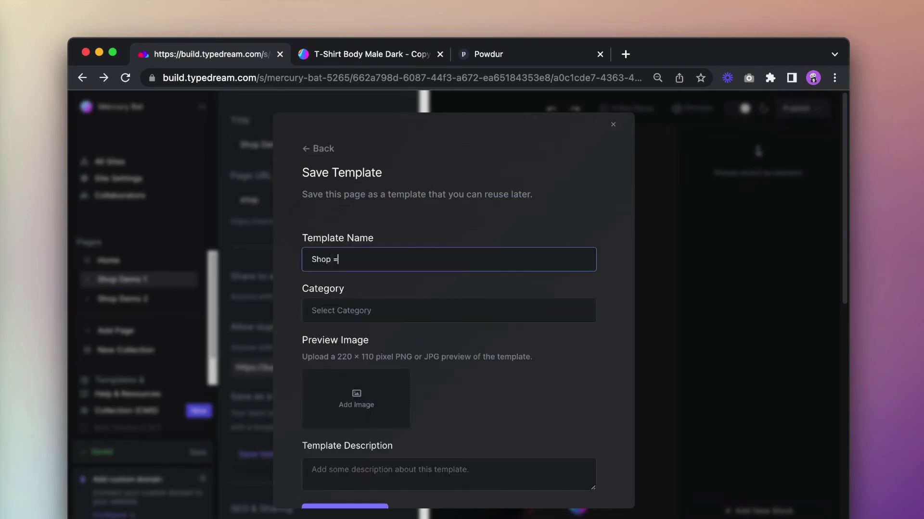
pyautogui.write(' 1')
pyautogui.click(385, 311)
pyautogui.click(334, 418)
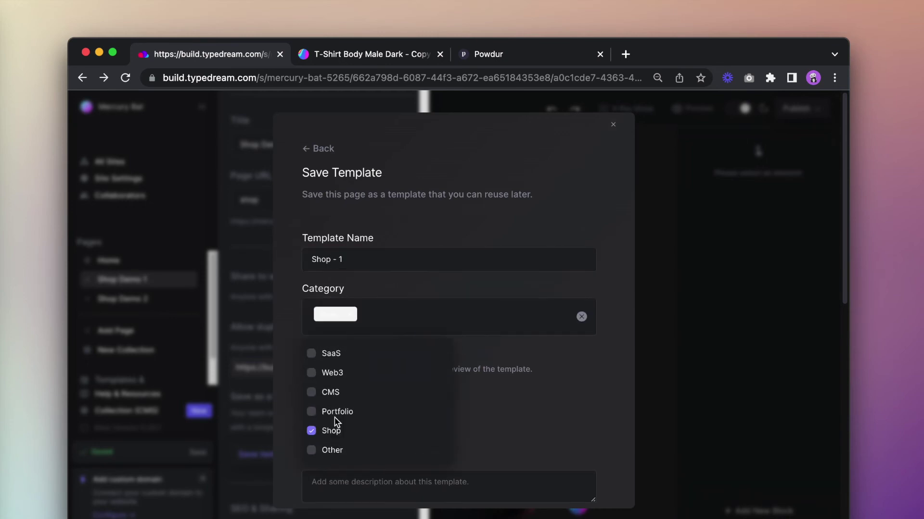
pyautogui.click(495, 395)
pyautogui.click(356, 411)
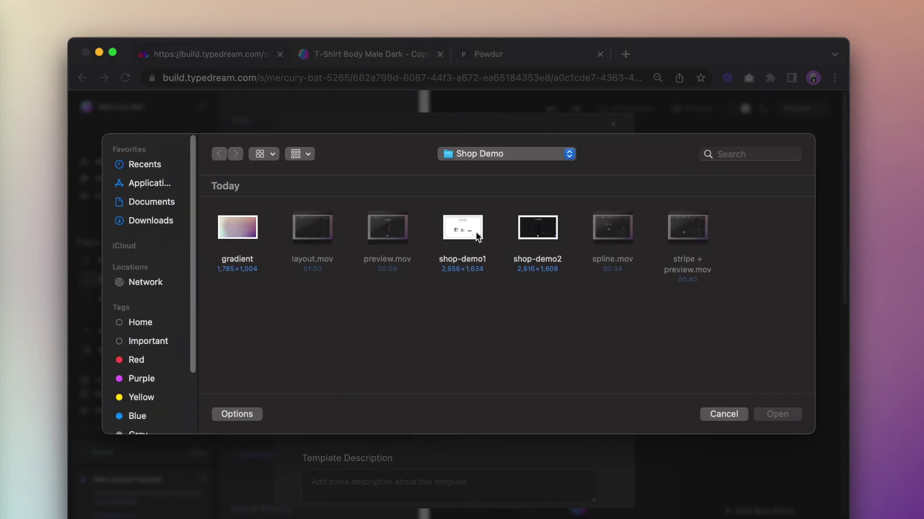
pyautogui.doubleClick(531, 231)
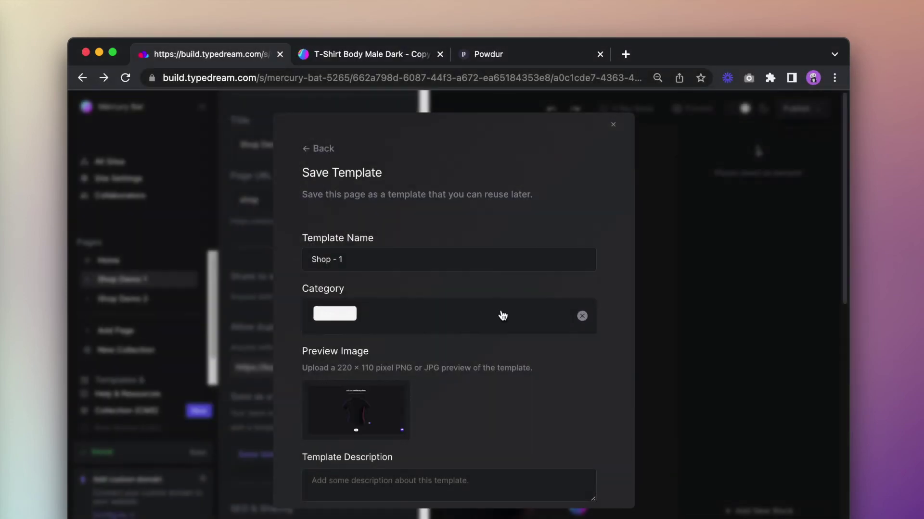
# Add the description 'A dark-themed shop template.' and submit the template.
pyautogui.scroll(-4, 448, 418)
pyautogui.click(440, 427)
pyautogui.write('A dark-t')
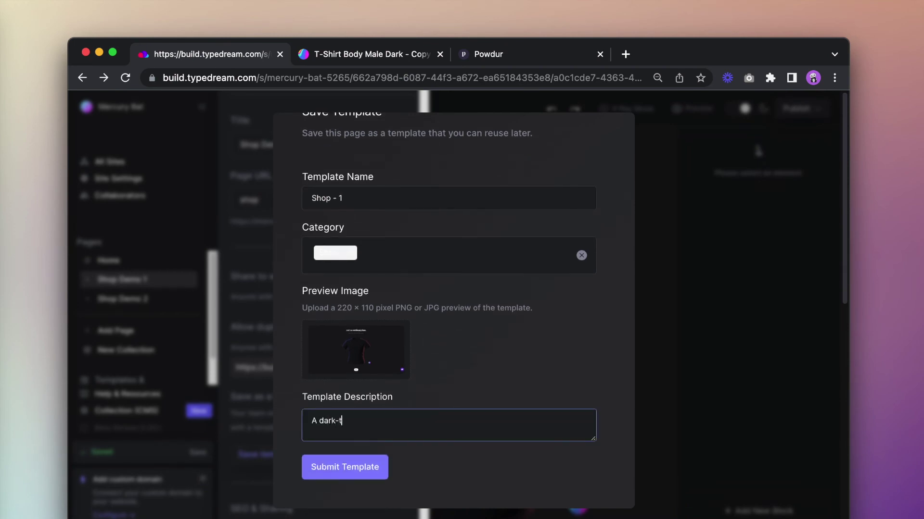
pyautogui.write('hemed shop template.')
pyautogui.click(343, 459)
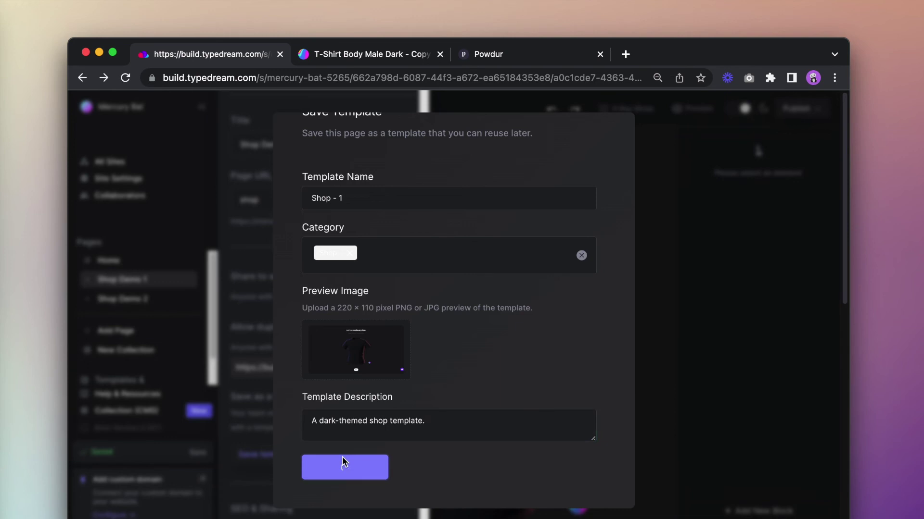
pyautogui.click(624, 128)
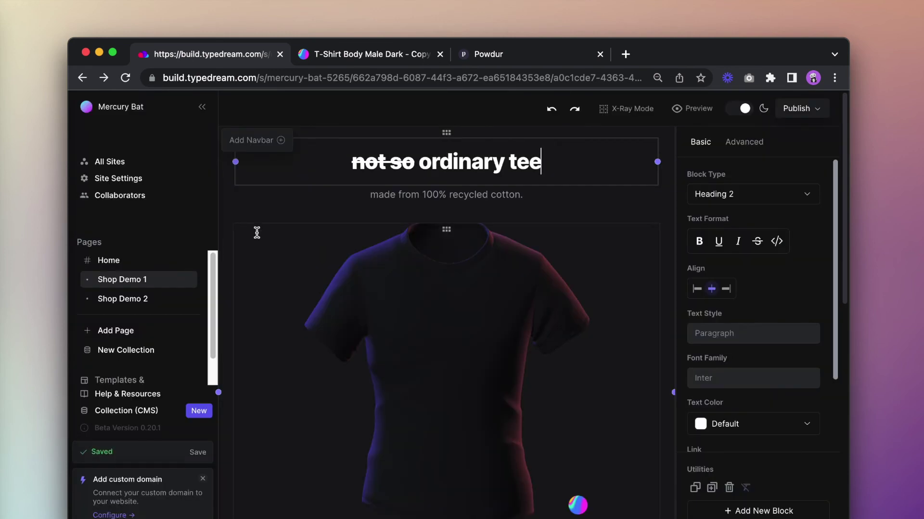
# Add a new page and apply the team's Shop - 2 template with the 'bye bye wrinkles' layout.
pyautogui.click(133, 332)
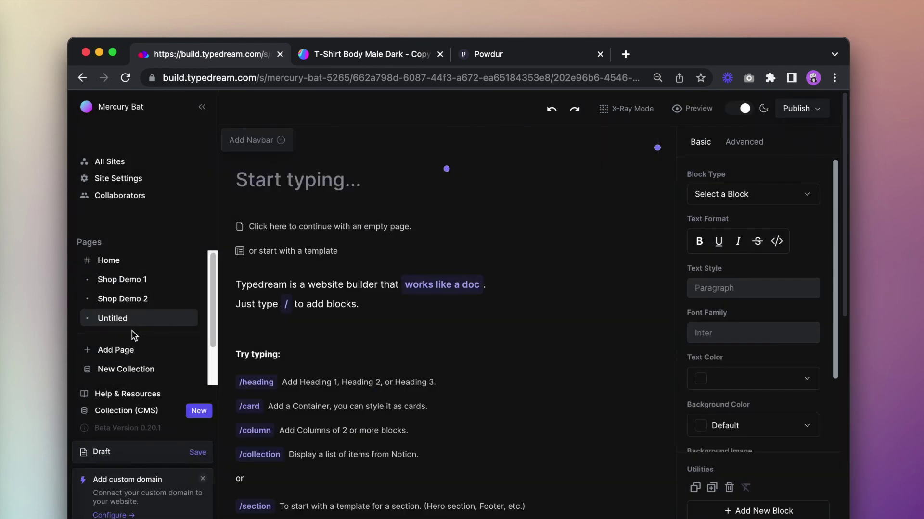
pyautogui.click(325, 254)
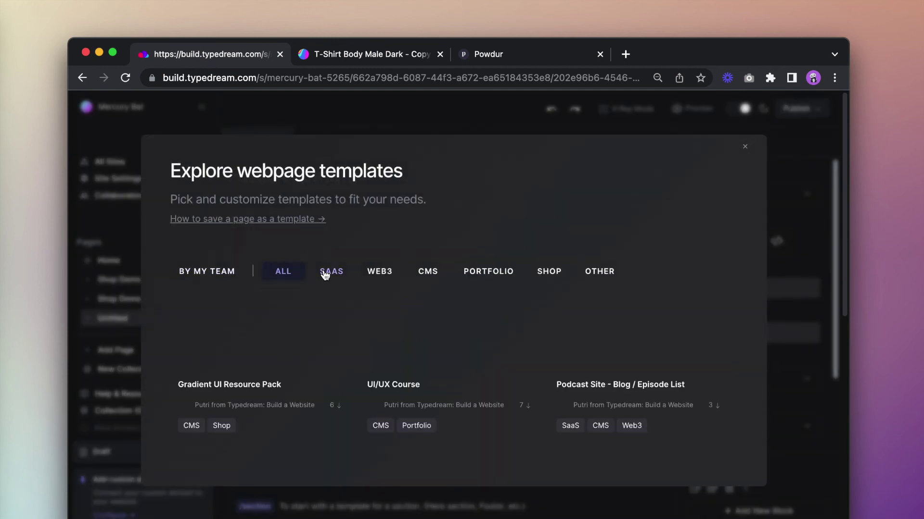
pyautogui.scroll(-4, 318, 325)
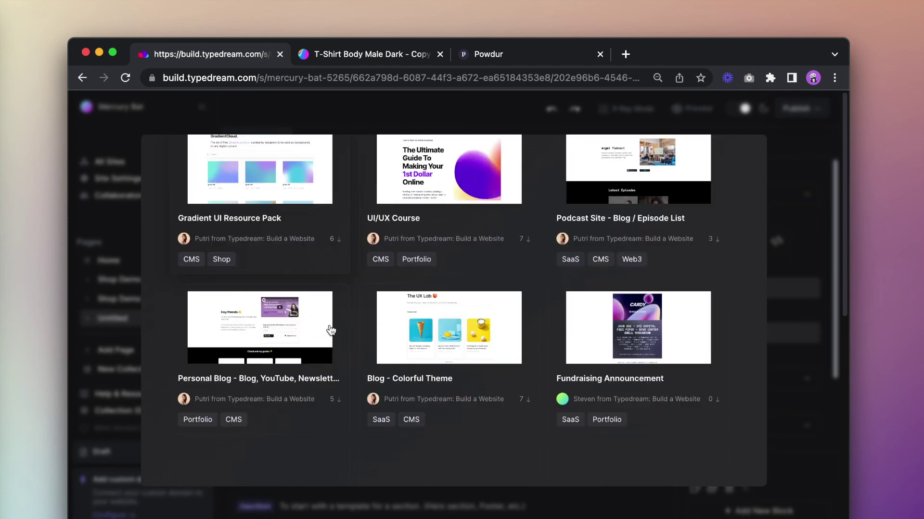
pyautogui.scroll(4, 315, 324)
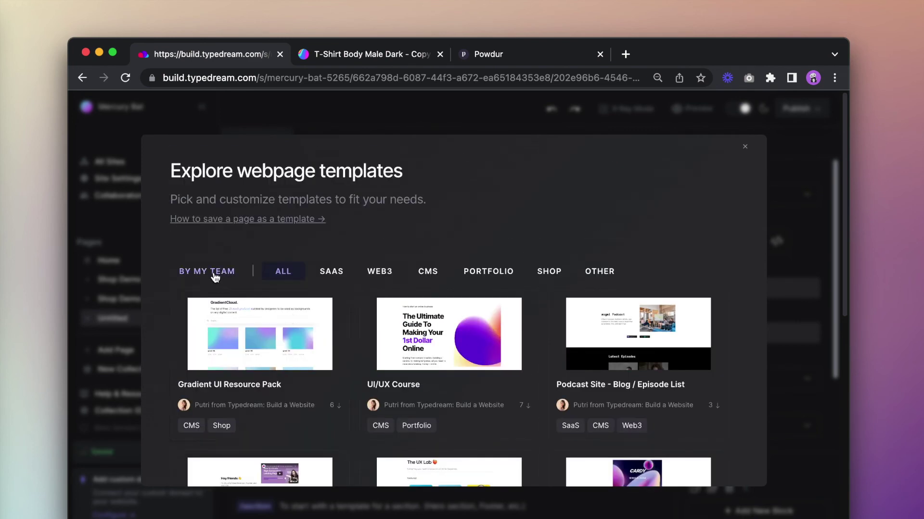
pyautogui.click(214, 275)
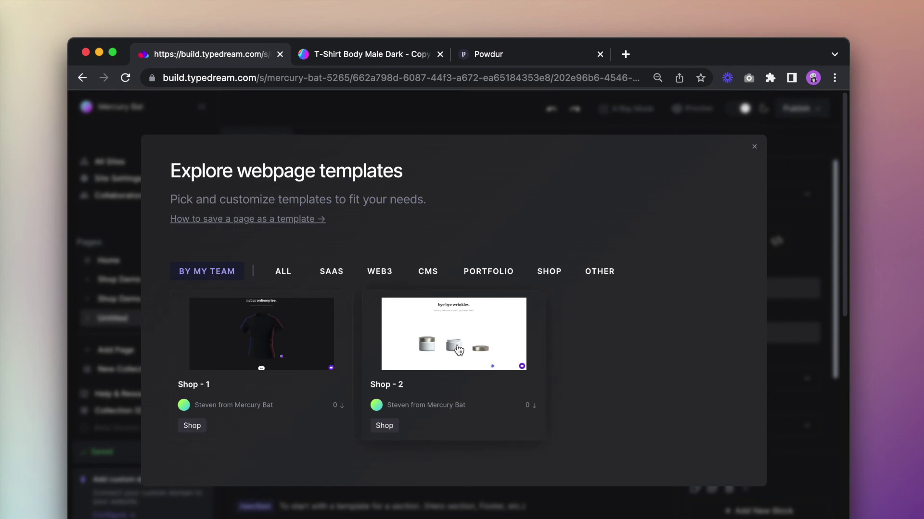
pyautogui.click(388, 336)
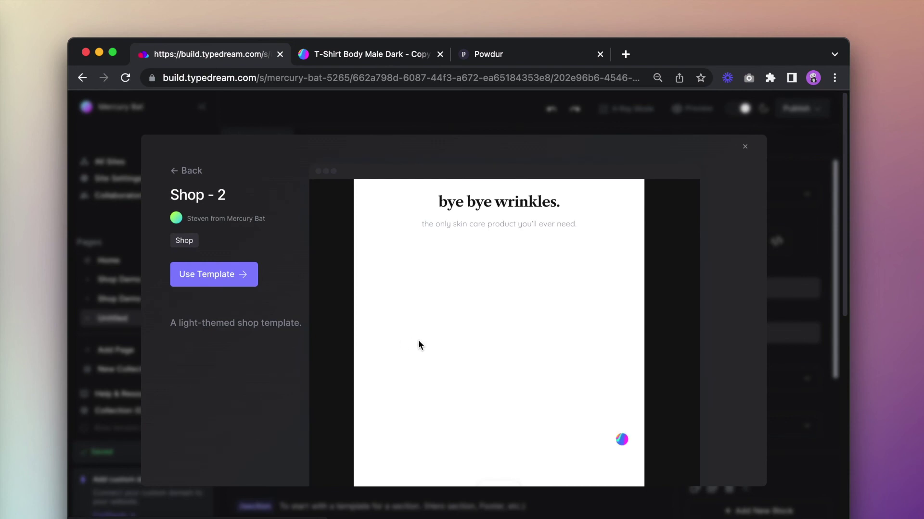
pyautogui.click(213, 275)
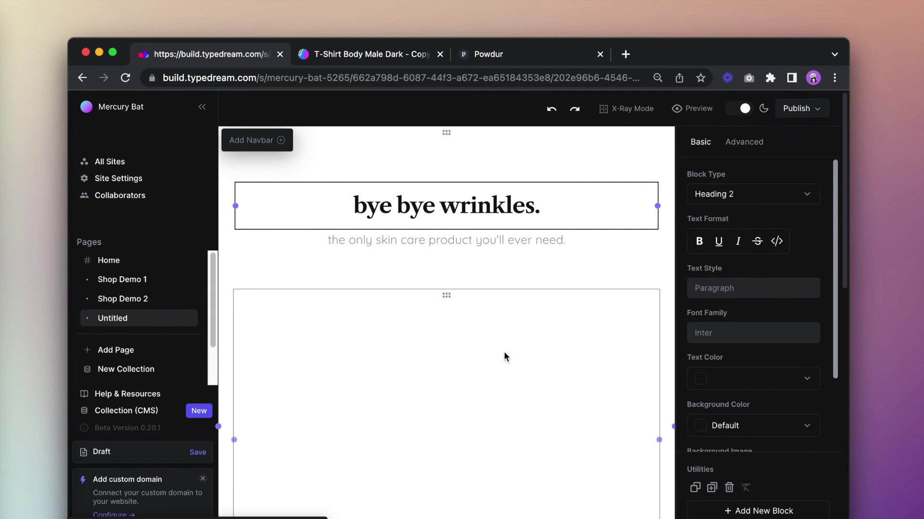
pyautogui.scroll(-2, 631, 330)
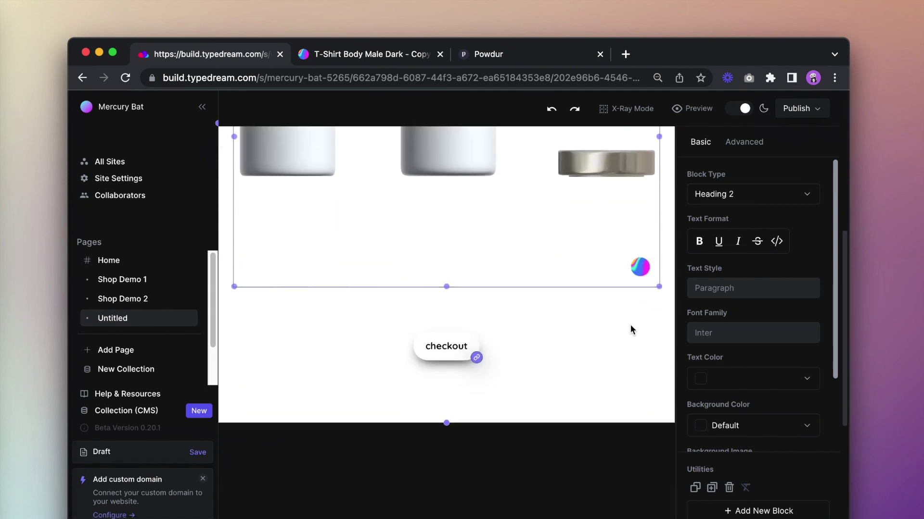
pyautogui.scroll(-2, 631, 330)
pyautogui.scroll(4, 631, 330)
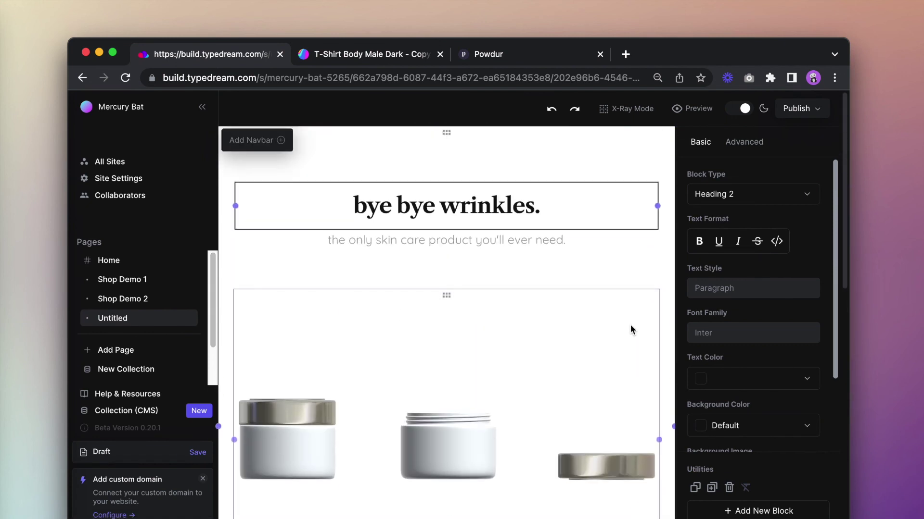